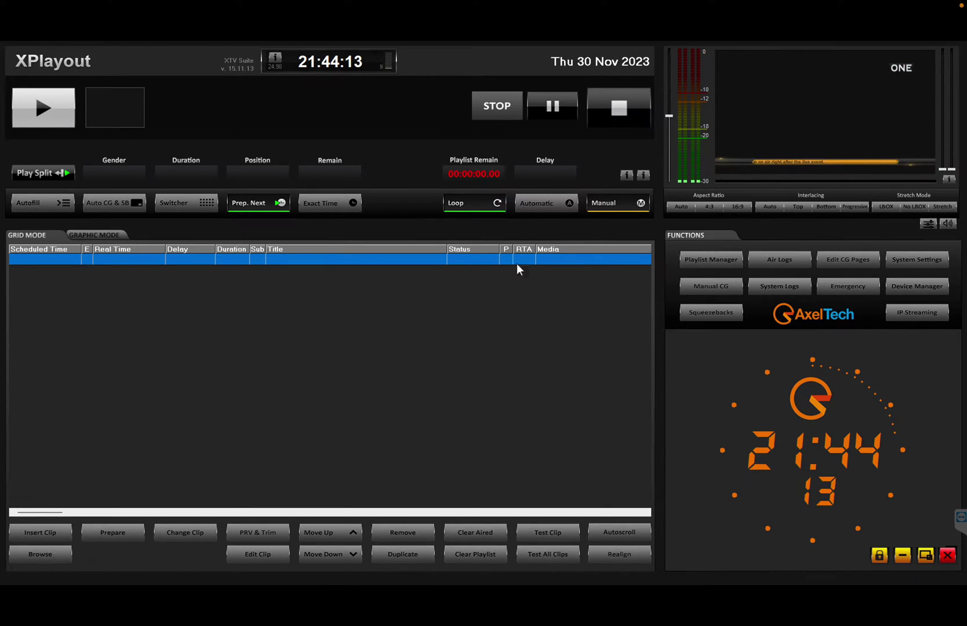
Inspect the SCTE-35 on IP output option in the system's trigger settings and leave the settings without saving.
click(905, 267)
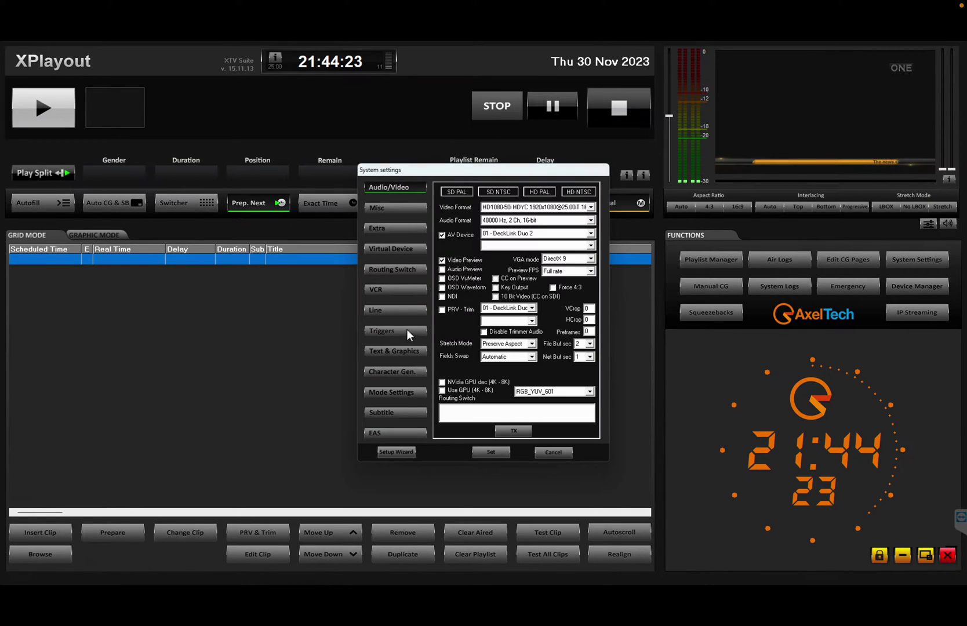
click(406, 332)
click(460, 293)
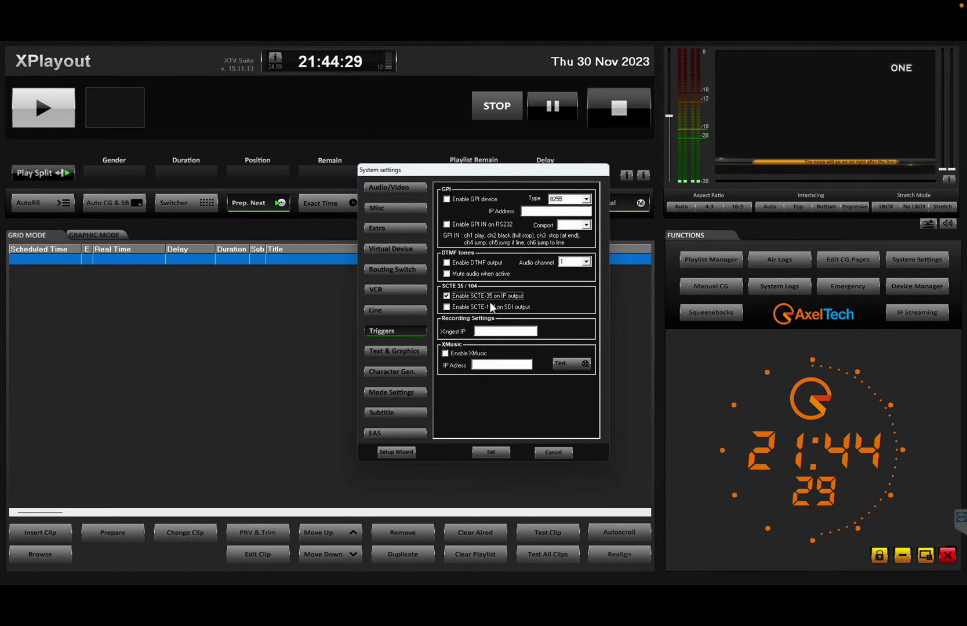
click(553, 452)
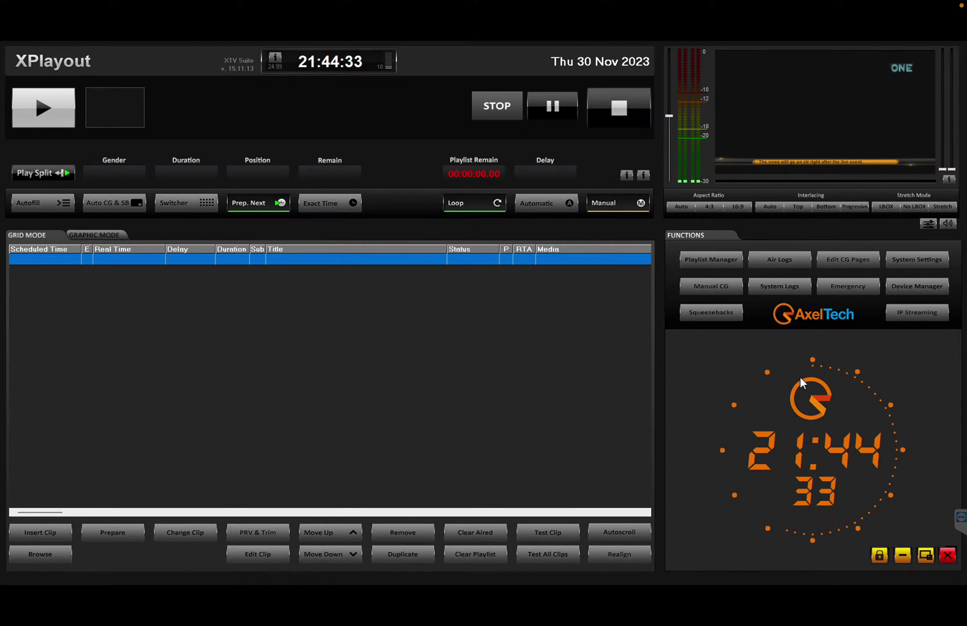
Clear the playout, Notepad++ and SCTE35 folder windows off the desktop.
click(902, 555)
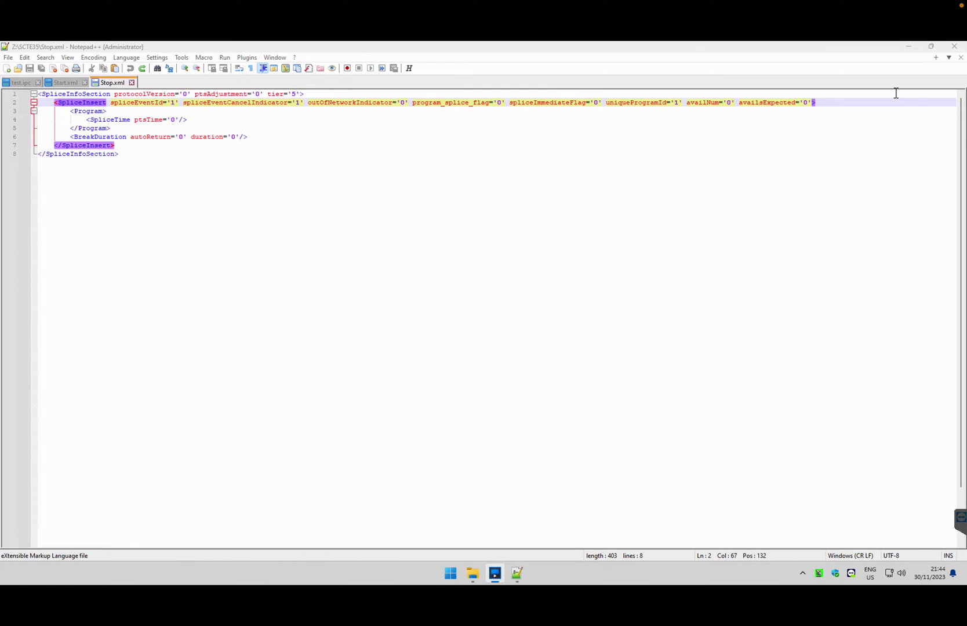
click(954, 46)
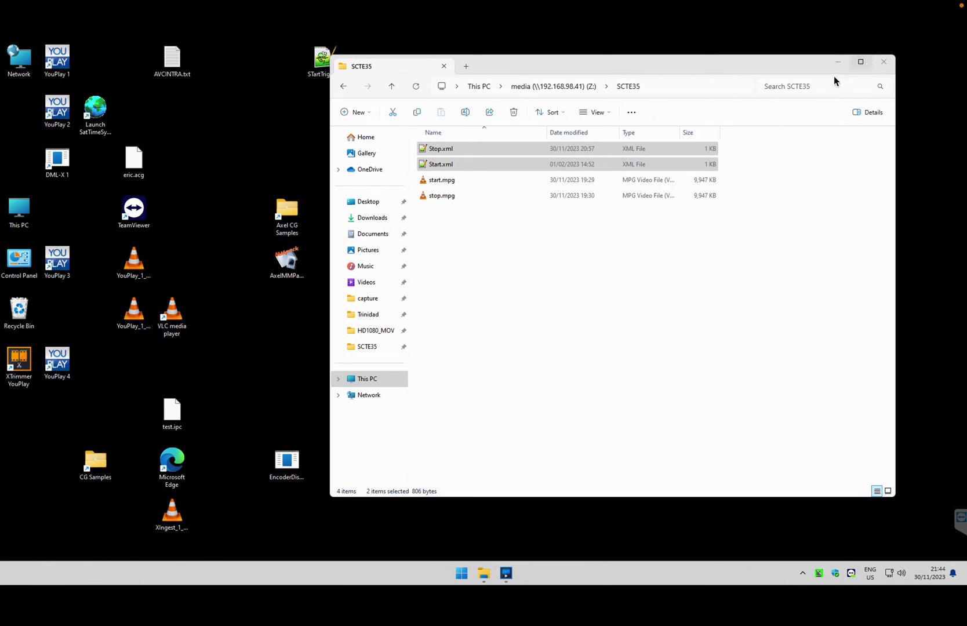
click(838, 63)
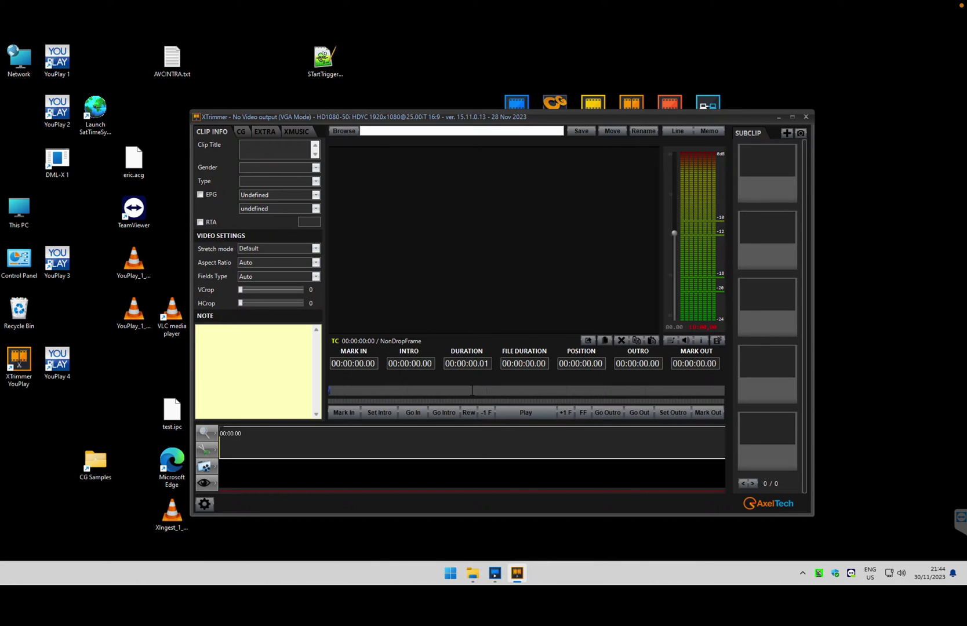
Bring back the SCTE35 folder window and open Start.xml in Notepad++.
click(492, 573)
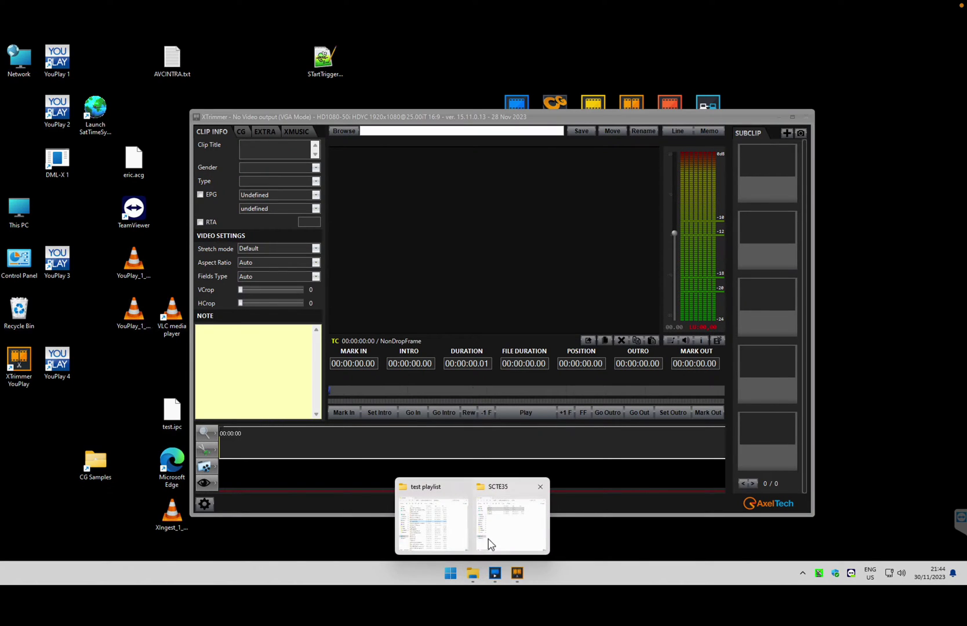
click(490, 539)
click(462, 164)
click(459, 149)
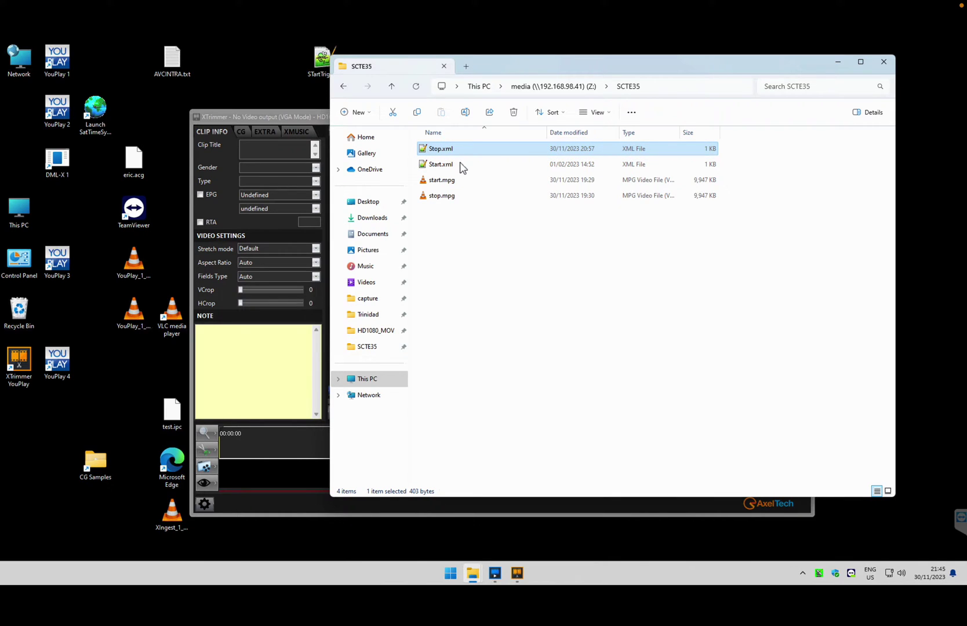
click(460, 166)
double_click(473, 168)
Examine the splice flags in the SpliceInsert line of Start.xml, including outOfNetworkIndicator and spliceImmediateFlag, and close the editor.
click(153, 165)
key(ctrl+a)
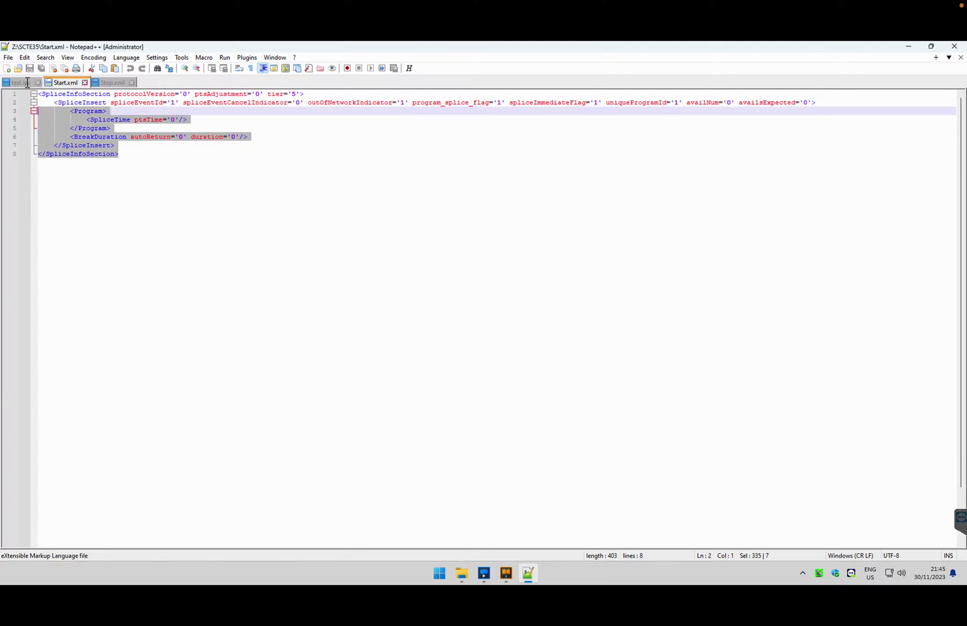
click(351, 104)
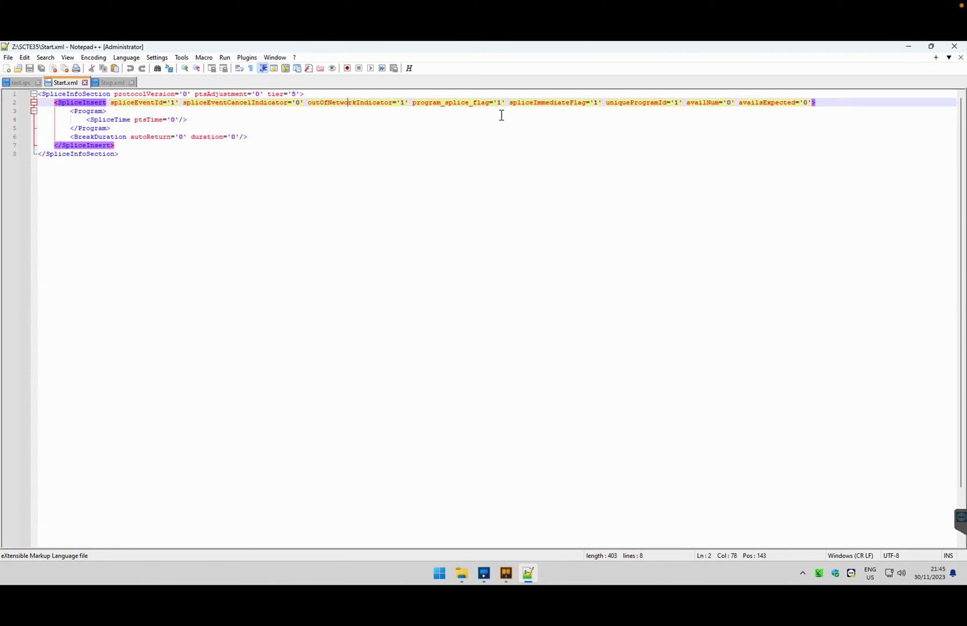
drag(519, 109, 580, 106)
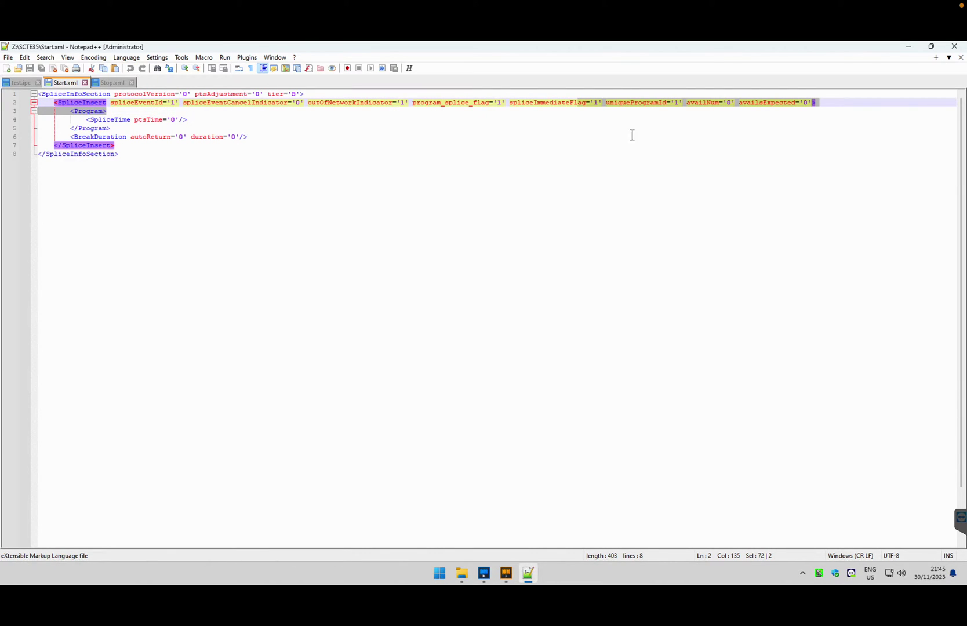
click(954, 46)
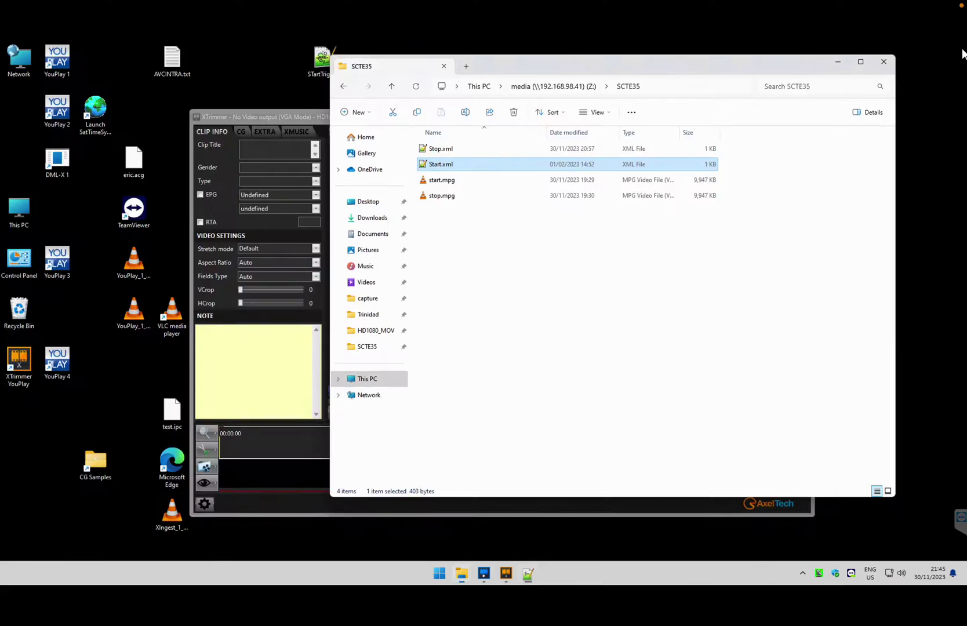
Open Stop.xml, examine its spliceImmediateFlag and spliceEventCancelIndicator values, and close the editor.
double_click(502, 151)
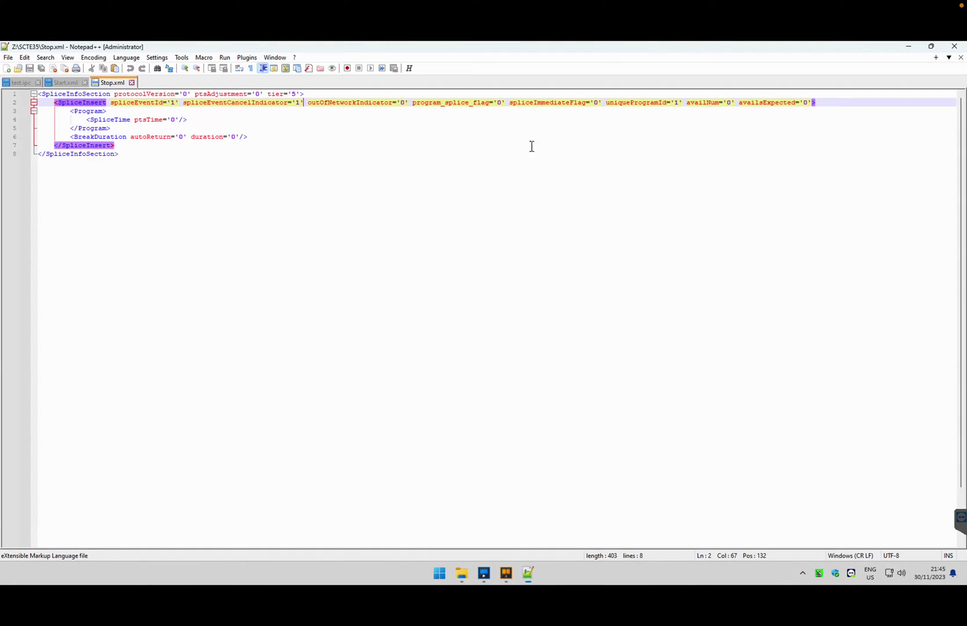
drag(600, 103, 586, 104)
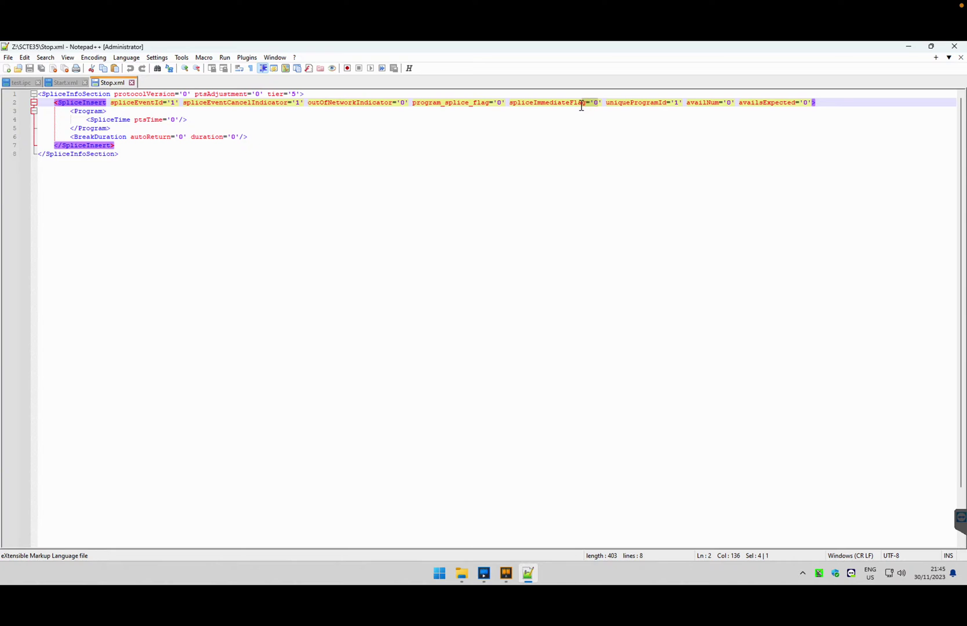
drag(302, 103, 279, 104)
click(954, 46)
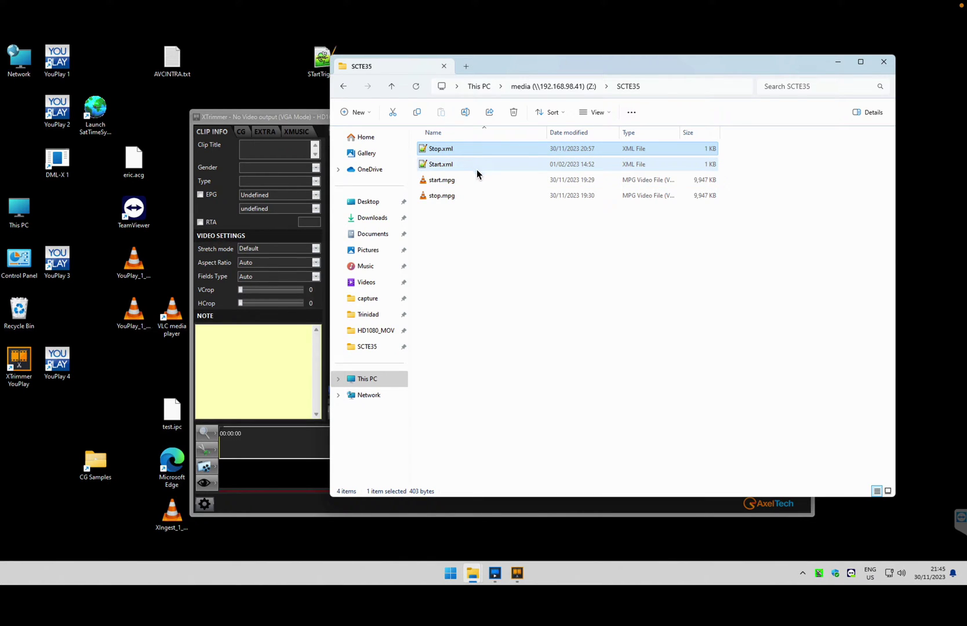
Locate the video clips in the SCTE35 folder and load start.mpg into XTrimmer.
click(323, 121)
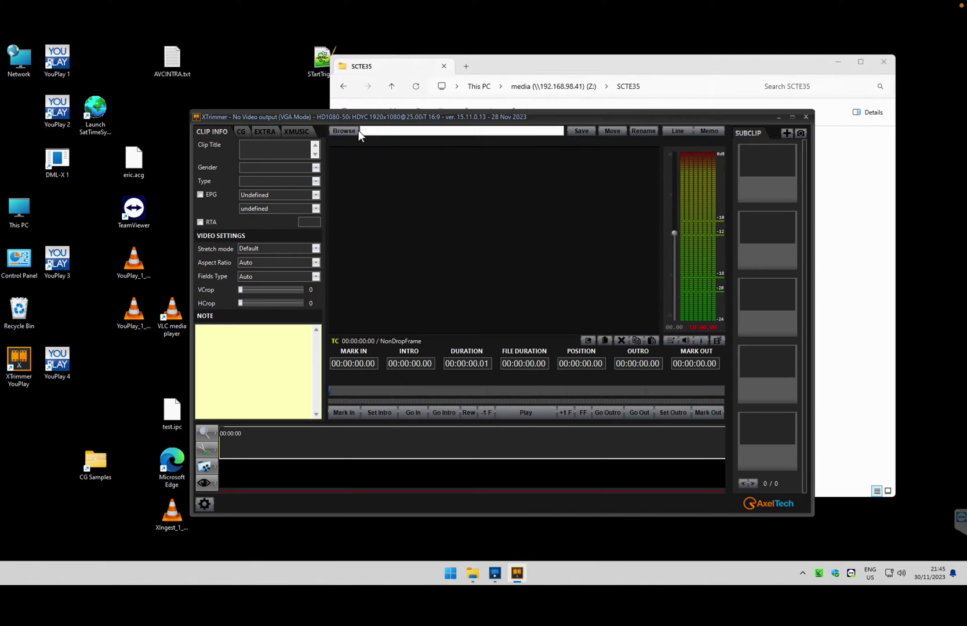
click(502, 73)
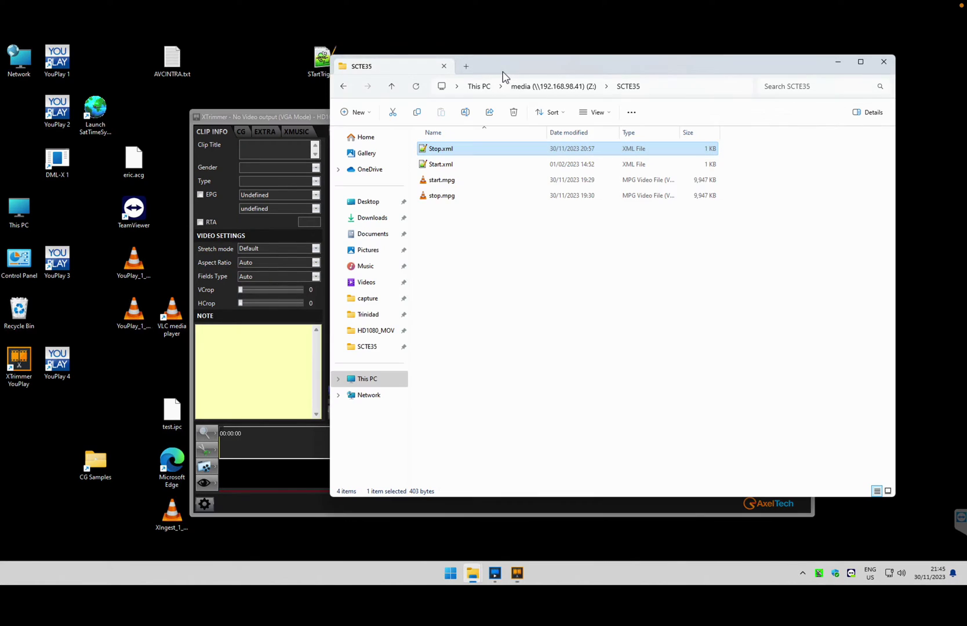
click(471, 182)
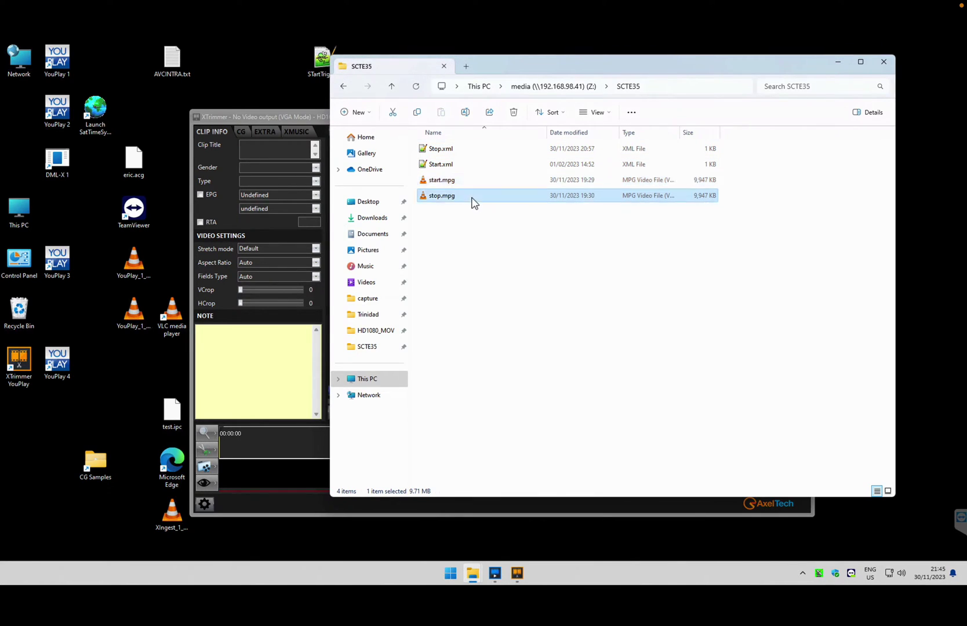
click(315, 120)
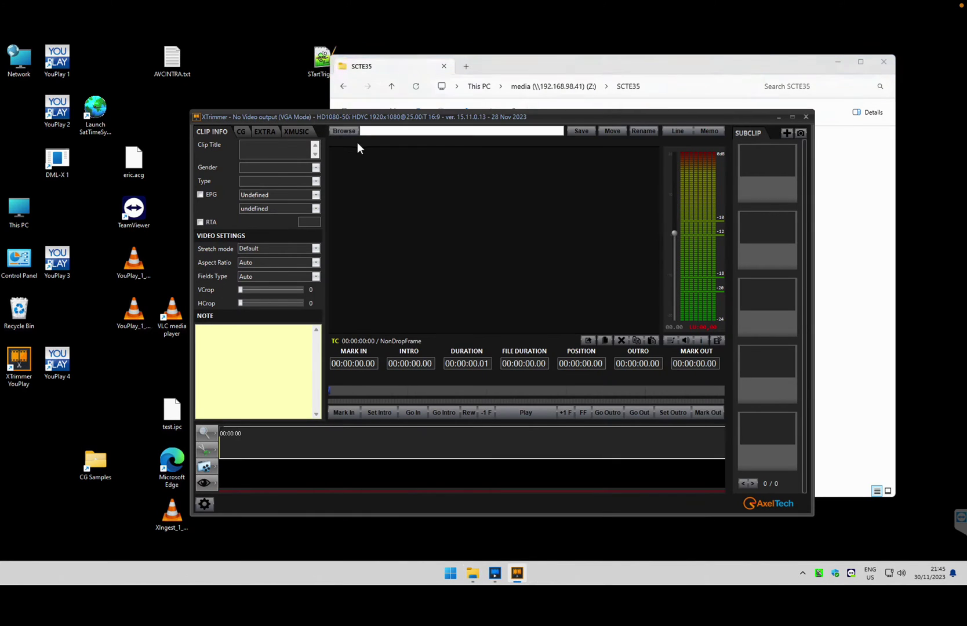
click(354, 130)
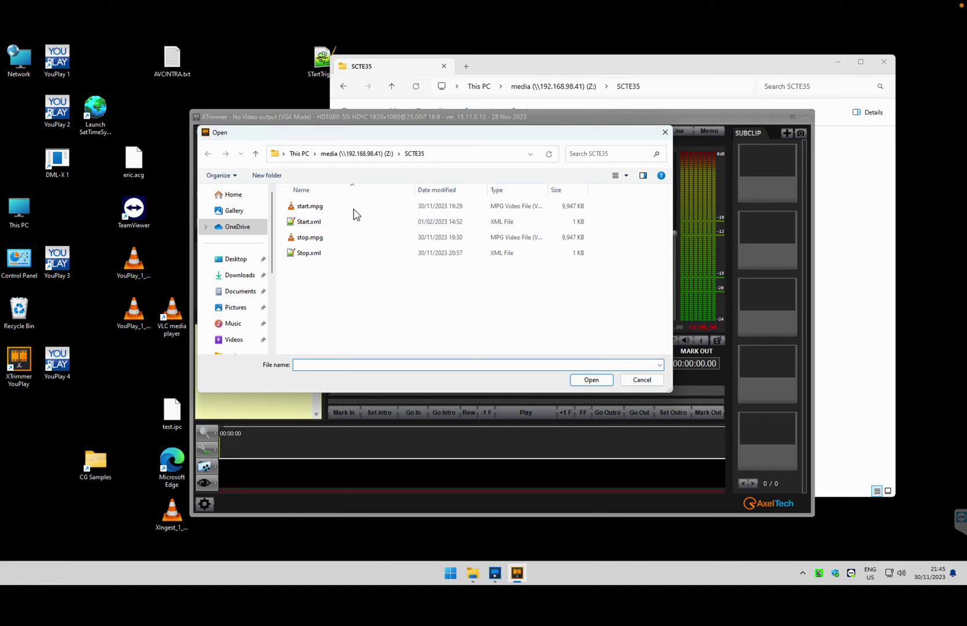
double_click(354, 208)
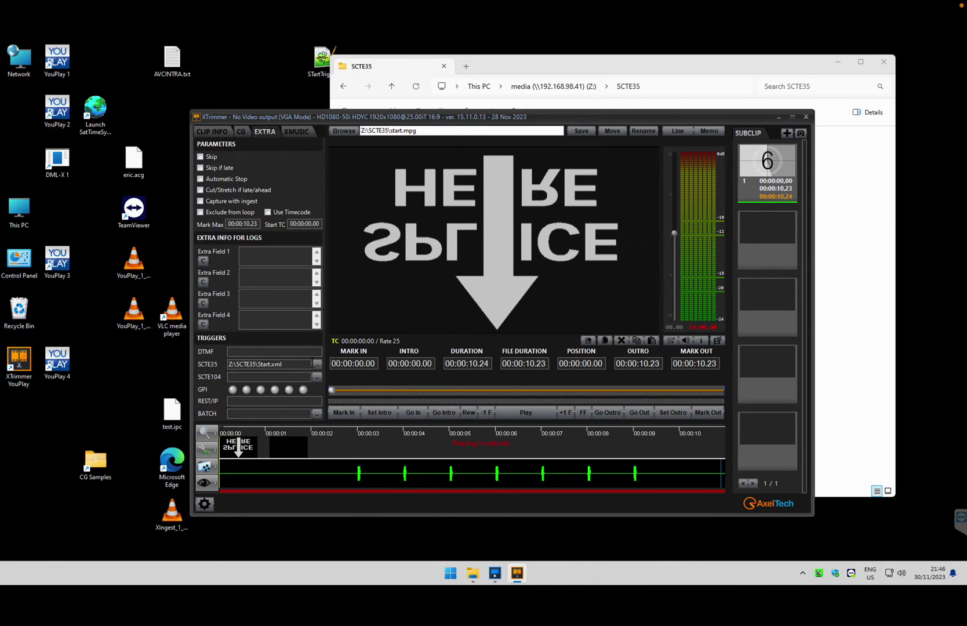
Examine the SCTE35 trigger assigned to start.mpg and browse to Start.xml, leaving the file selection without applying it.
double_click(304, 365)
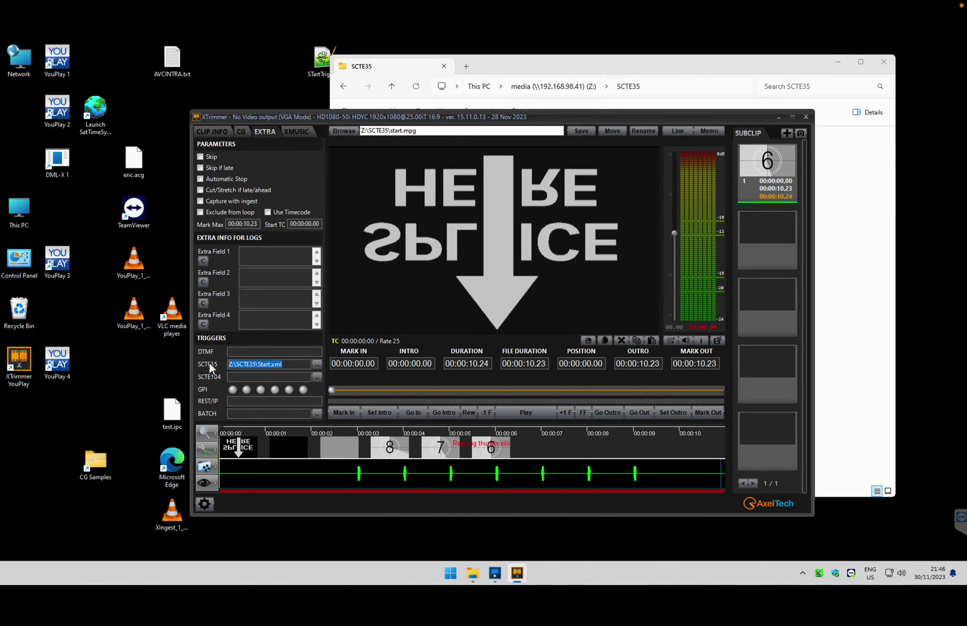
click(317, 364)
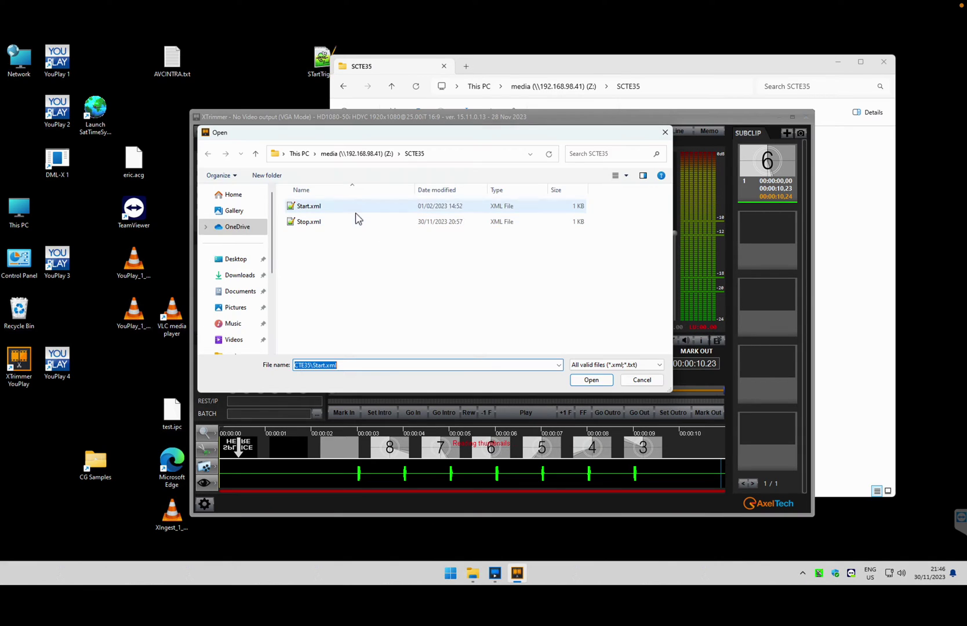
click(344, 209)
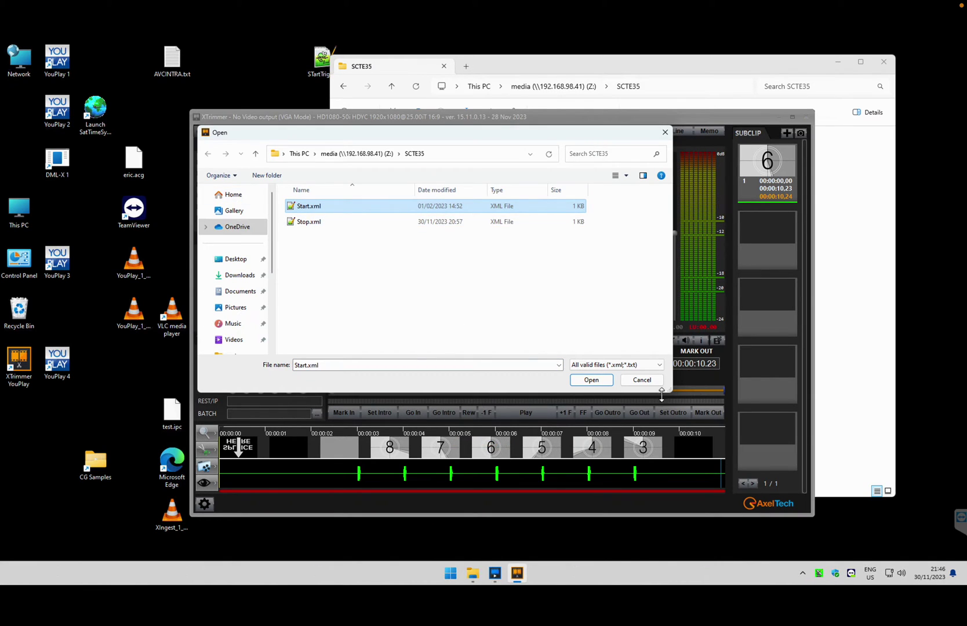
click(641, 379)
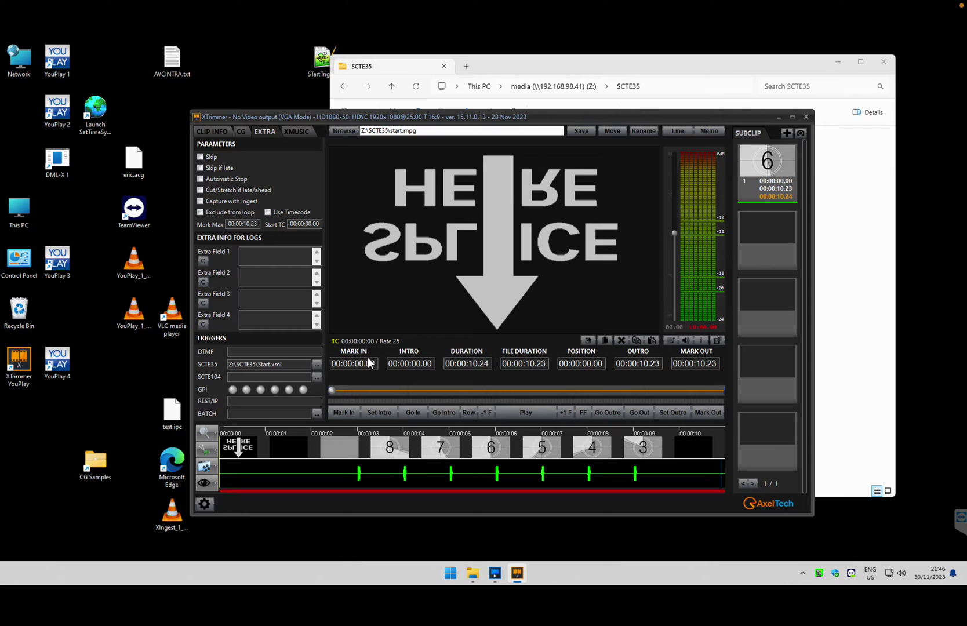
Load stop.mpg into XTrimmer and check which XML file its SCTE35 trigger uses.
click(346, 127)
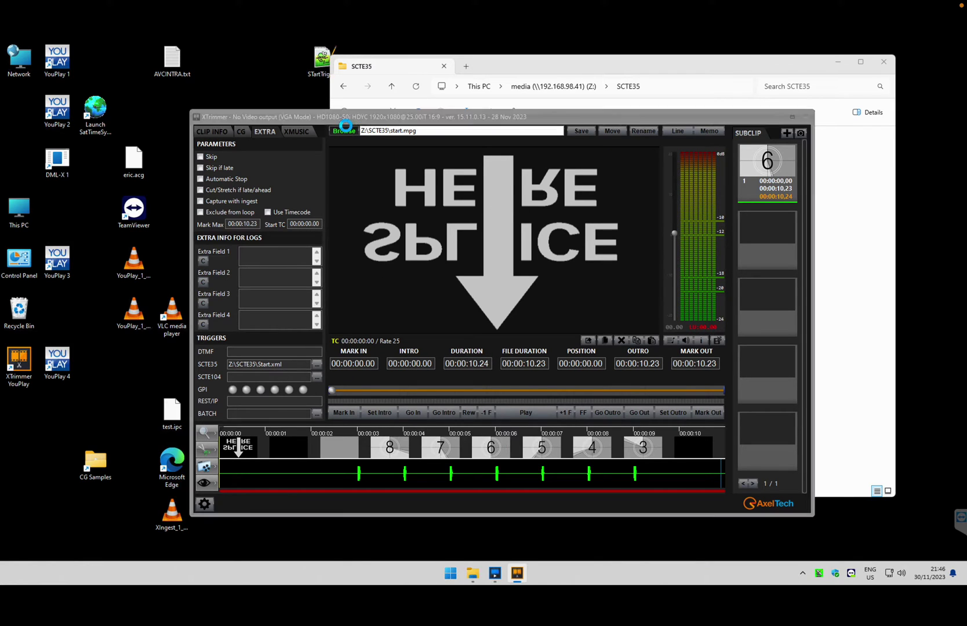
double_click(375, 247)
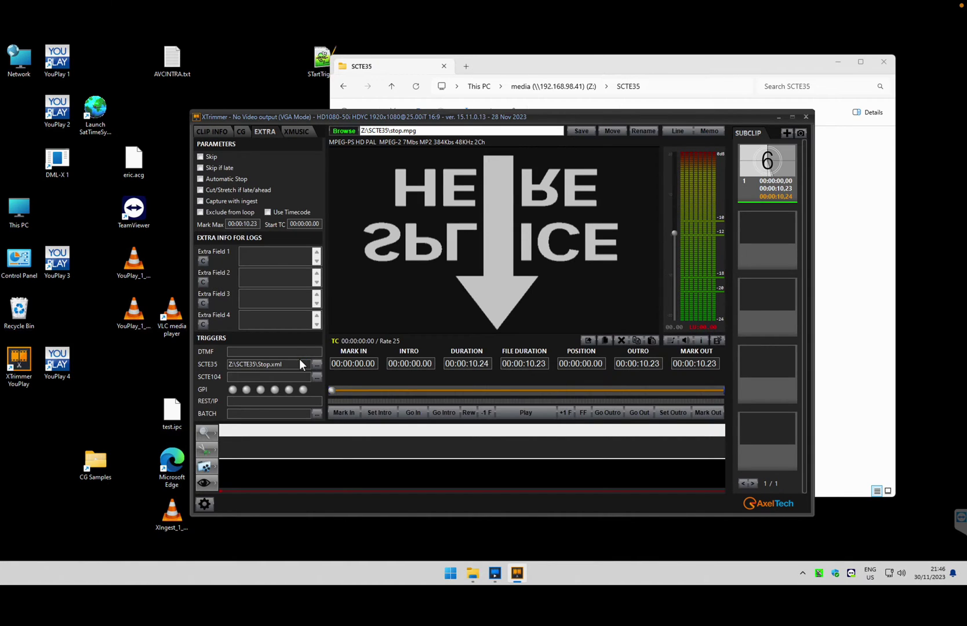
mouse_move(278, 364)
mouse_down()
mouse_move(231, 365)
mouse_move(287, 365)
mouse_up()
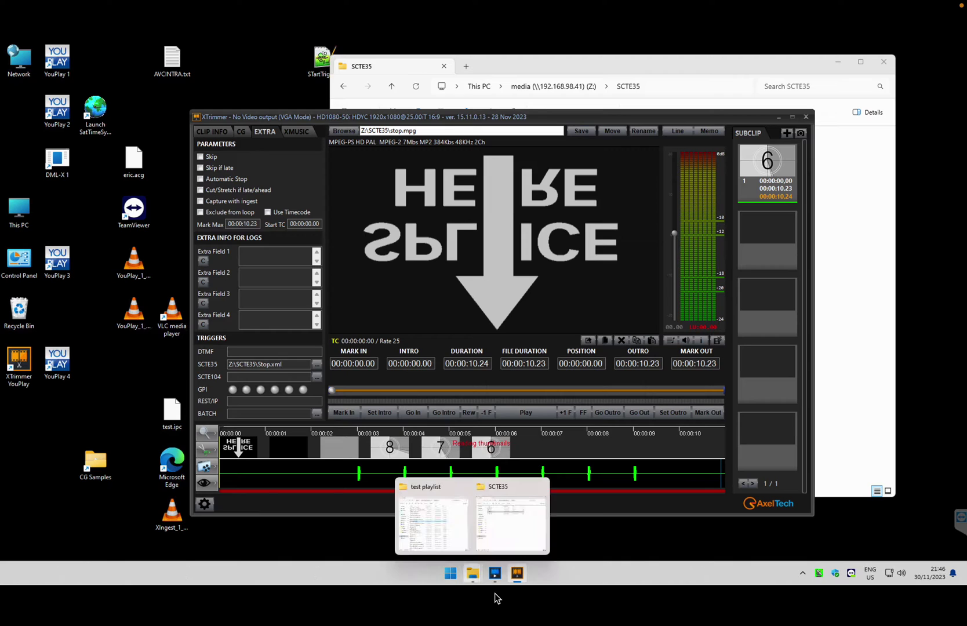
Switch to XPlayout and add start.mpg and stop.mpg from the SCTE35 folder to the playlist.
click(494, 572)
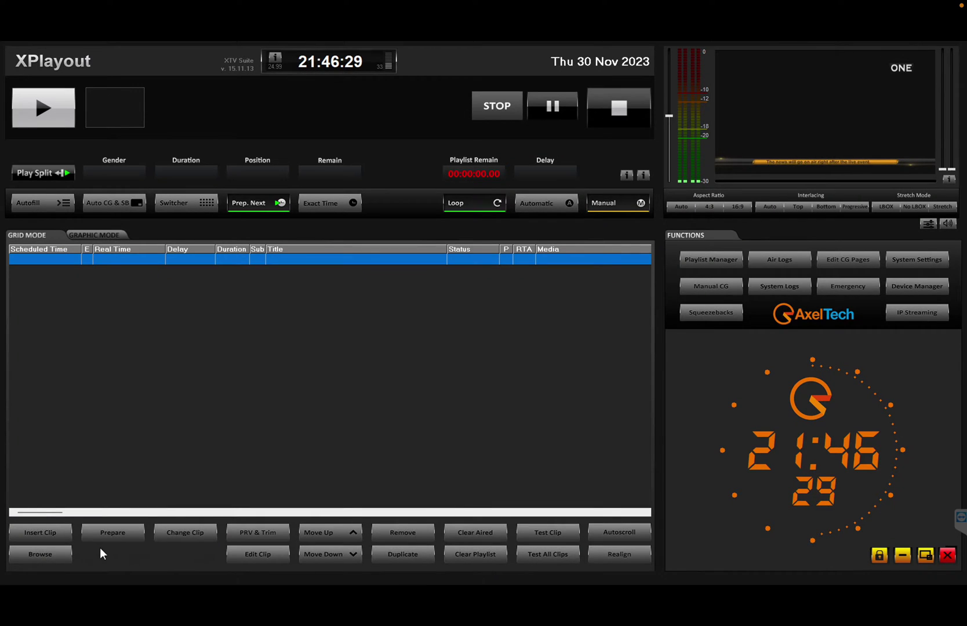
click(55, 551)
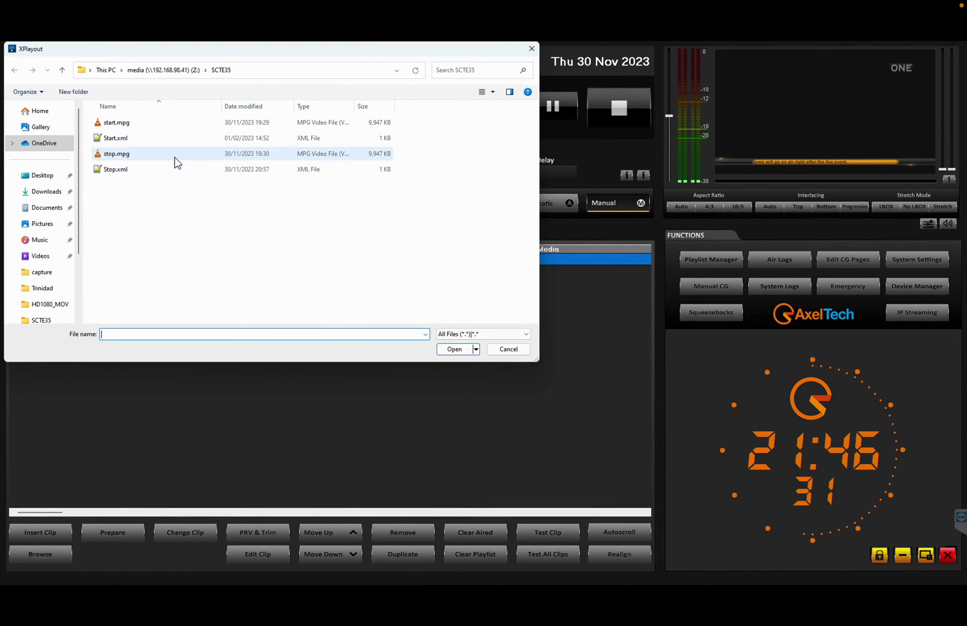
click(164, 124)
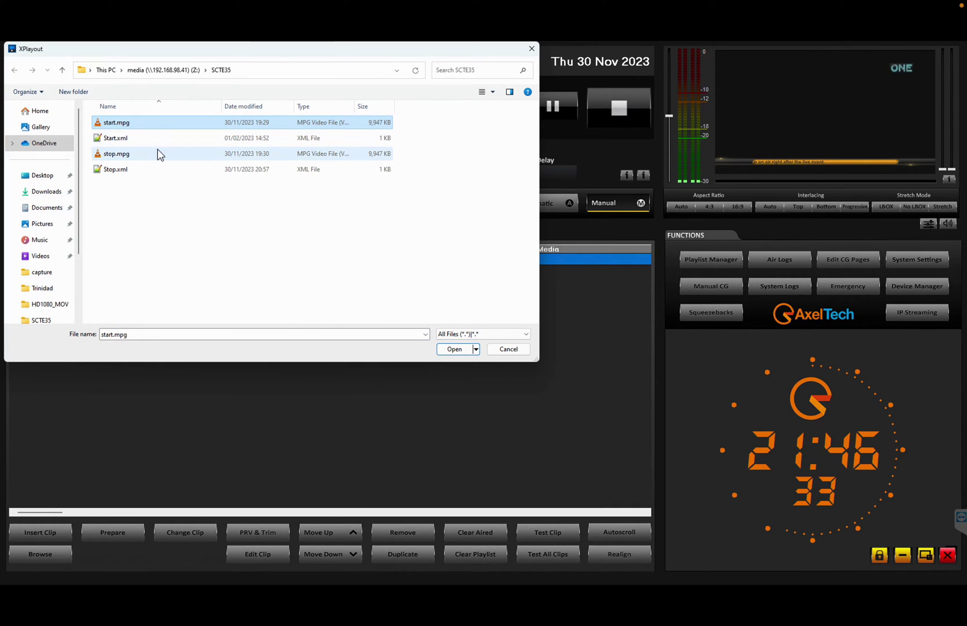
ctrl+click(159, 154)
click(454, 348)
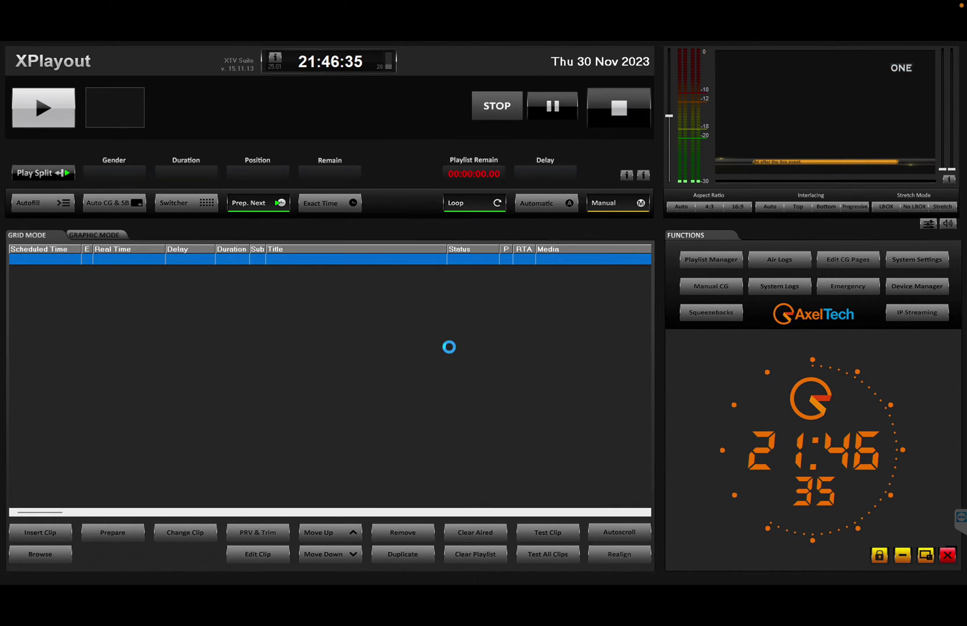
Open the START clip for editing and go to its third page to check the SCTE 35 output file.
click(346, 260)
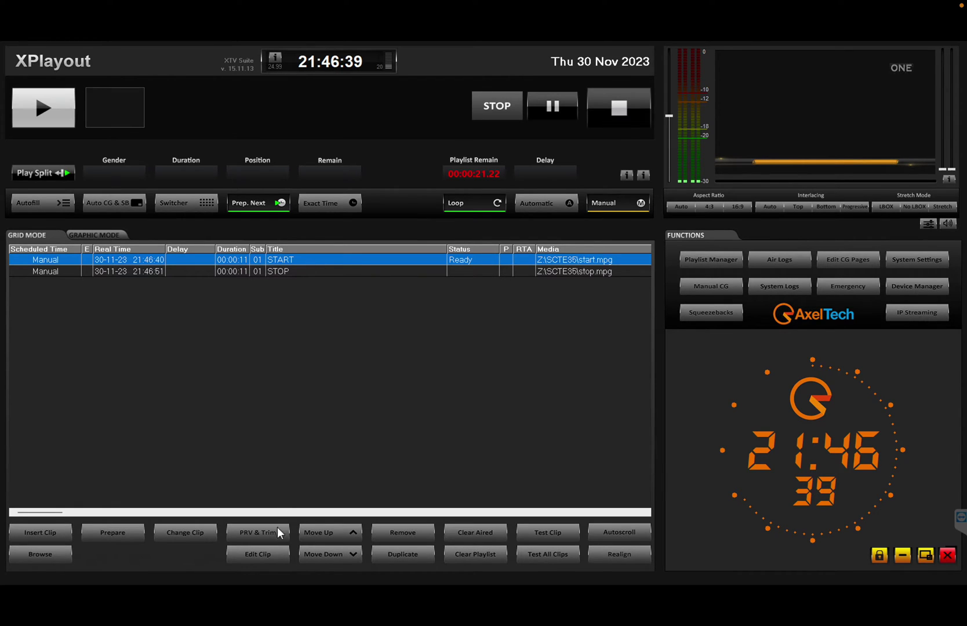
click(270, 551)
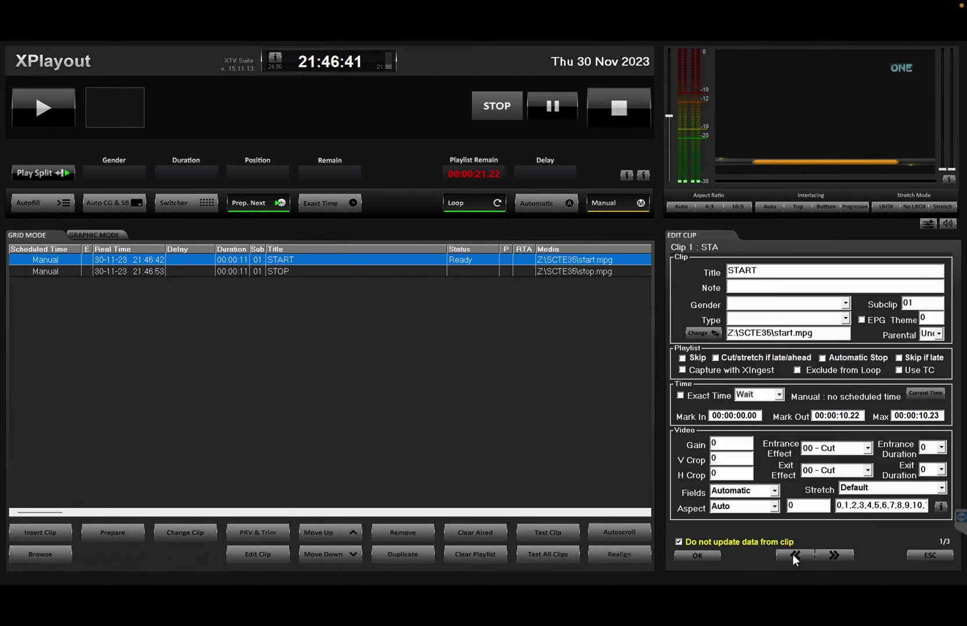
click(827, 554)
click(826, 554)
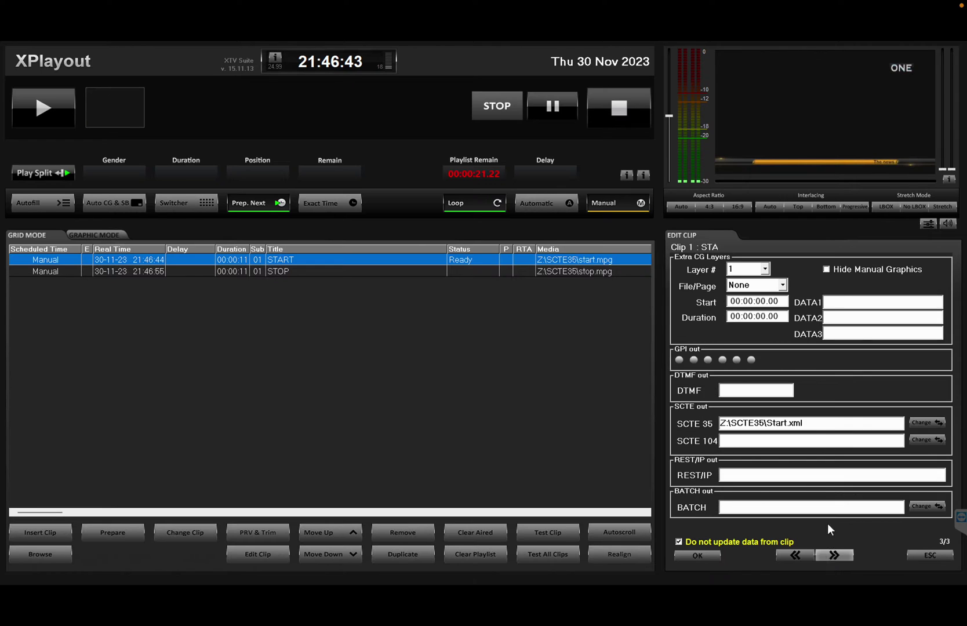
Check the SCTE 35 output file assigned to the START clip and the one on the STOP clip's third edit page.
drag(824, 423, 719, 423)
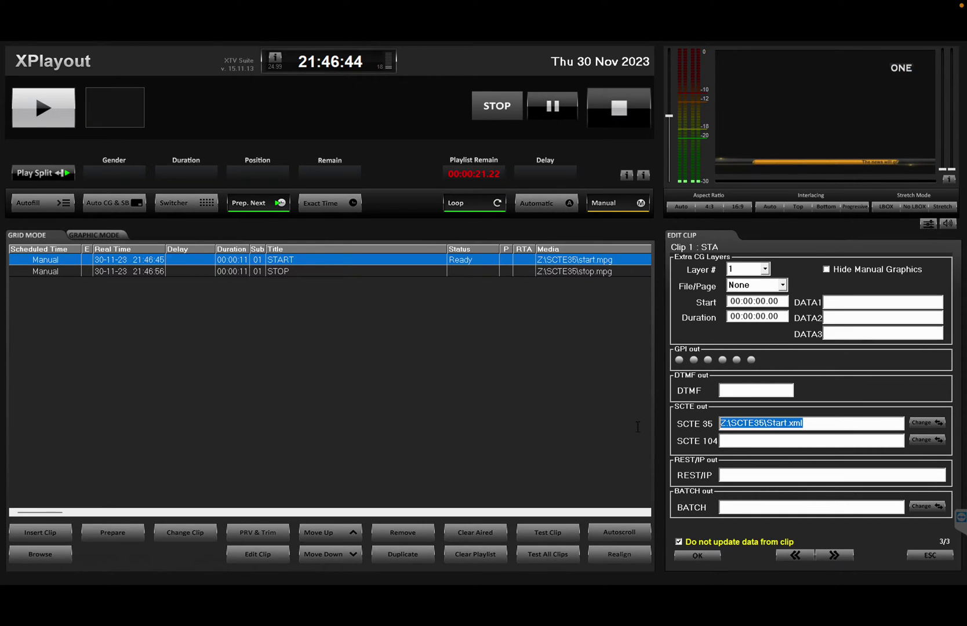
click(277, 271)
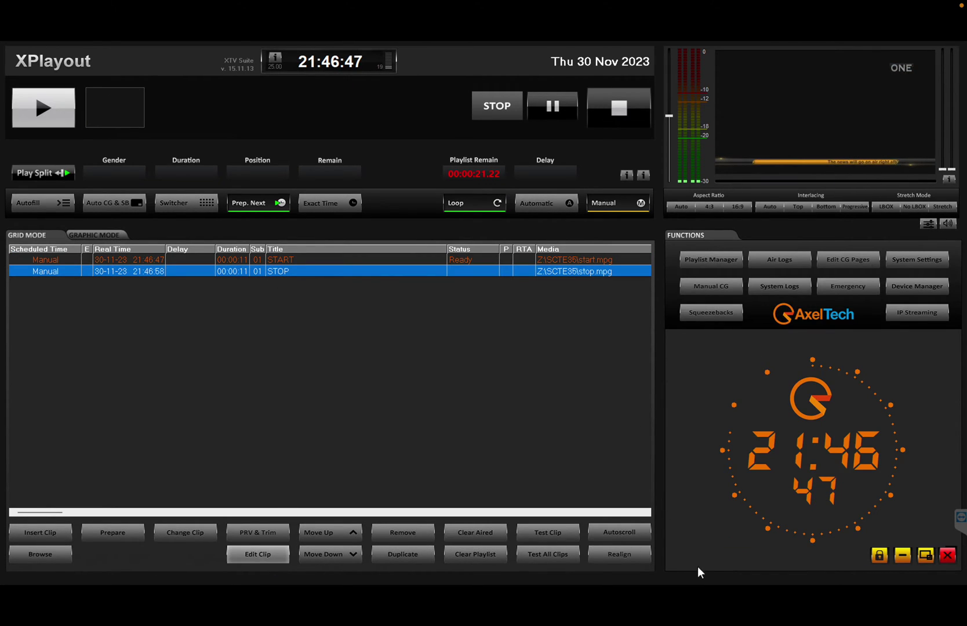
click(826, 554)
click(827, 553)
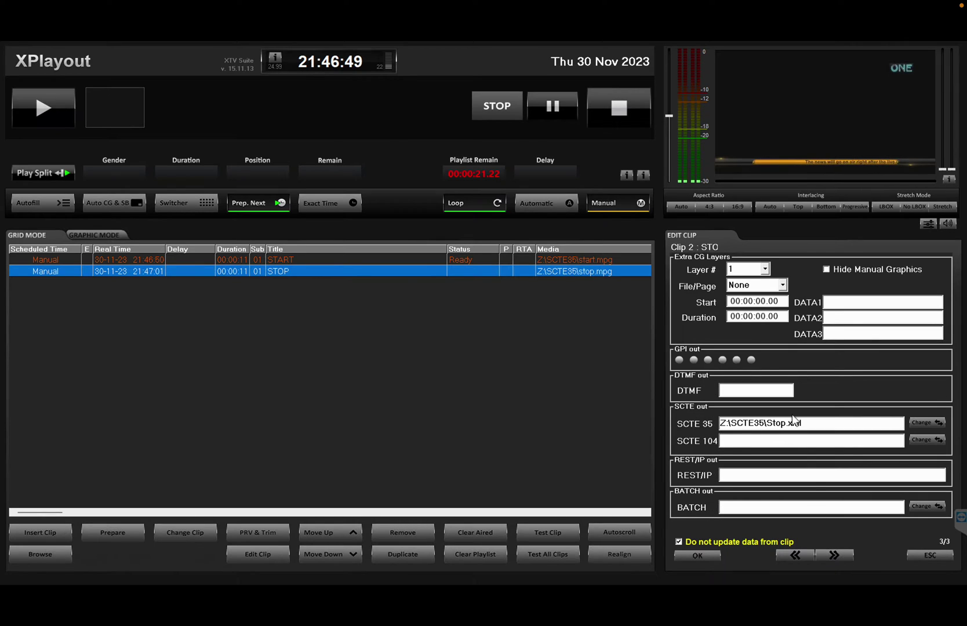
drag(806, 423, 719, 424)
click(479, 396)
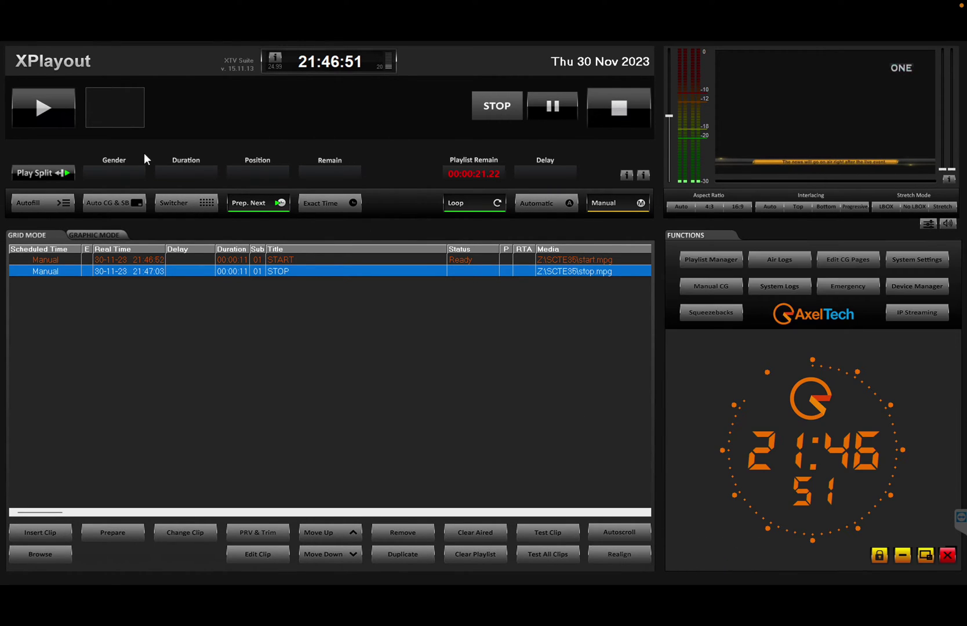
Put the playlist on air and stop the running IP stream with its Autostart disabled.
click(58, 117)
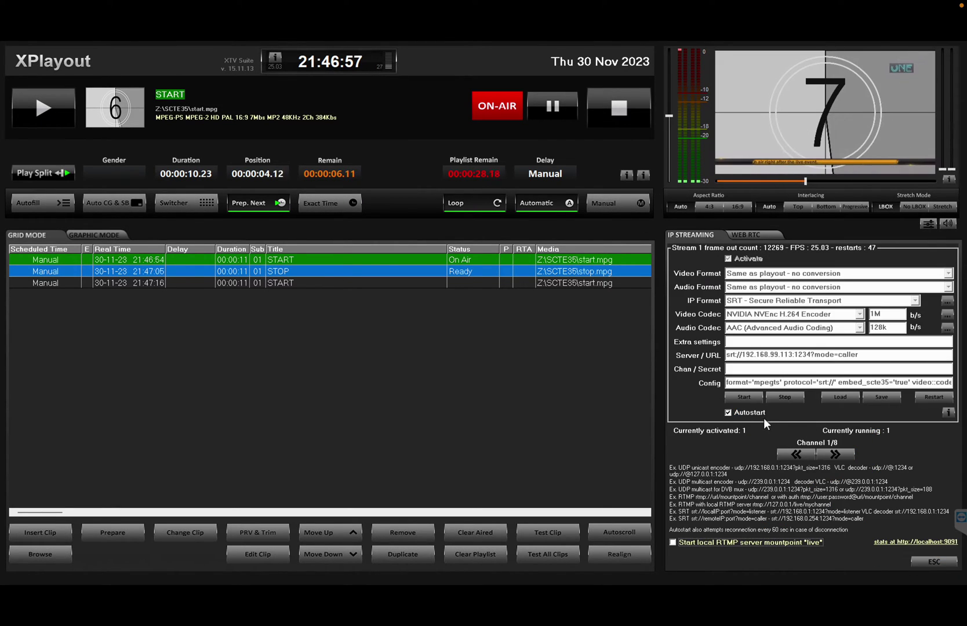
click(782, 399)
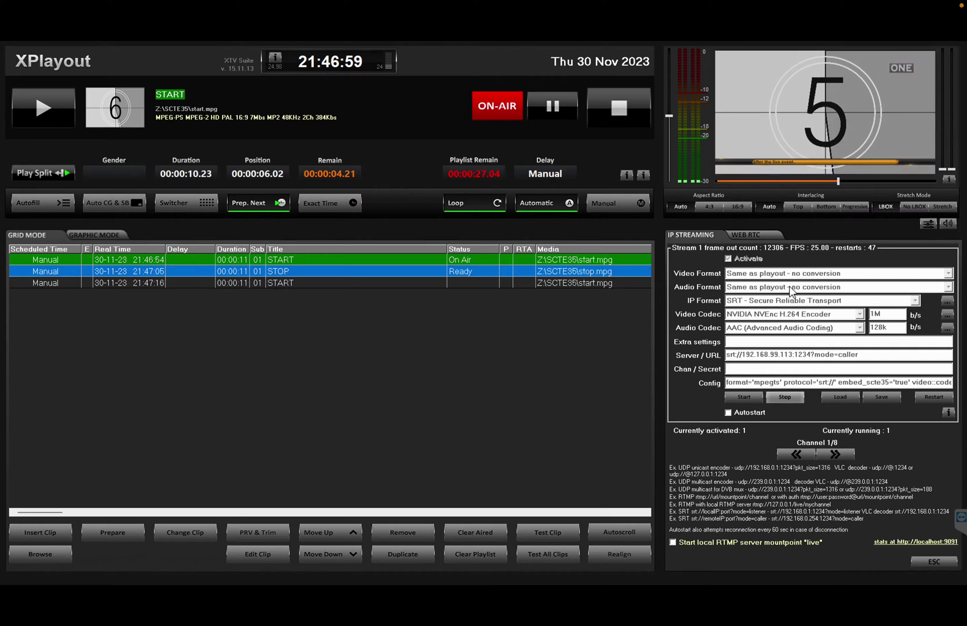
Review the stream's IP format, video codec, audio codec and server URL, keeping SRT - Secure Reliable Transport and the other existing values.
click(757, 301)
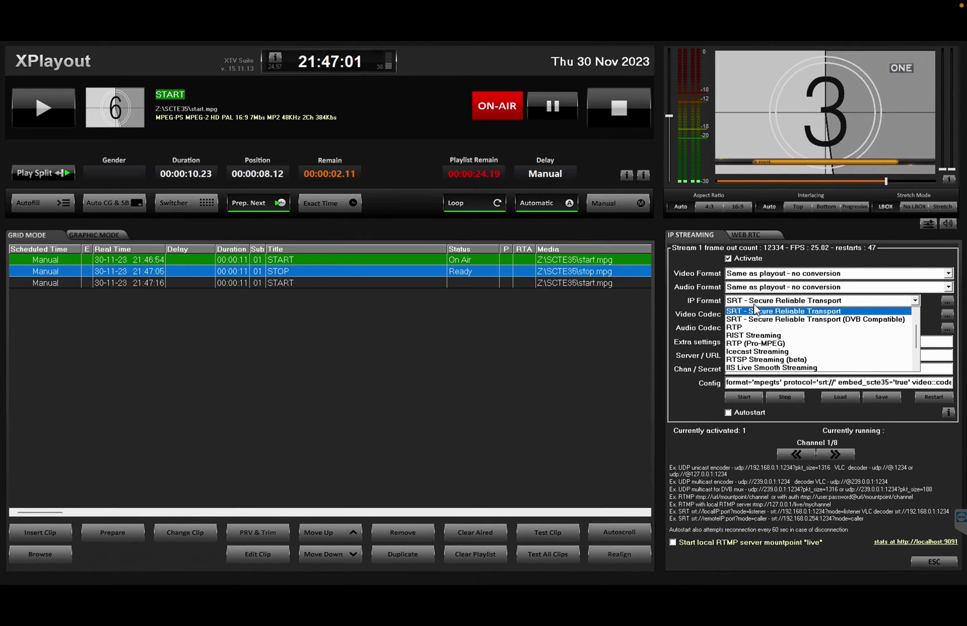
click(757, 301)
click(756, 302)
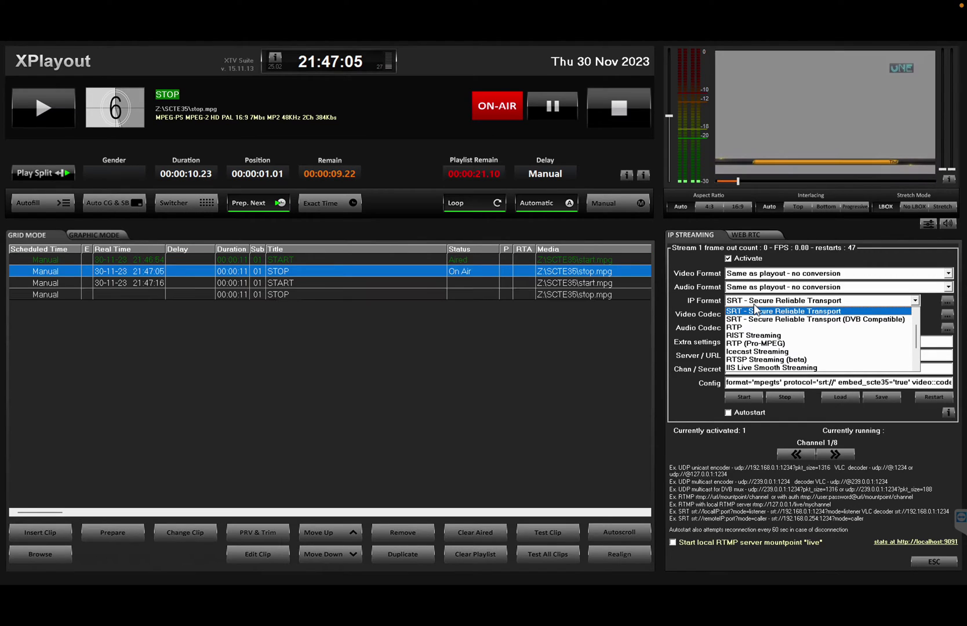
click(757, 310)
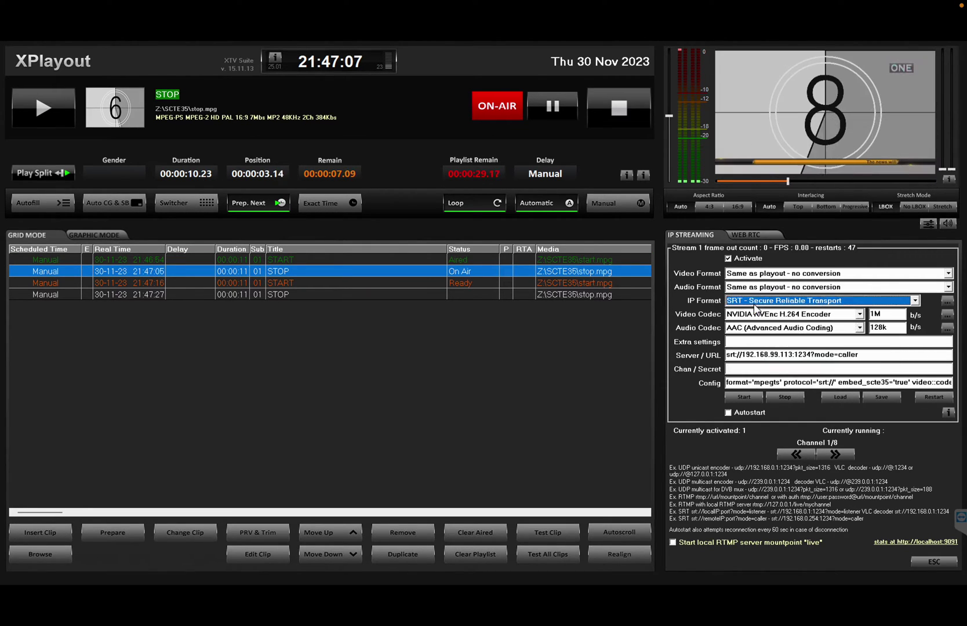
click(756, 317)
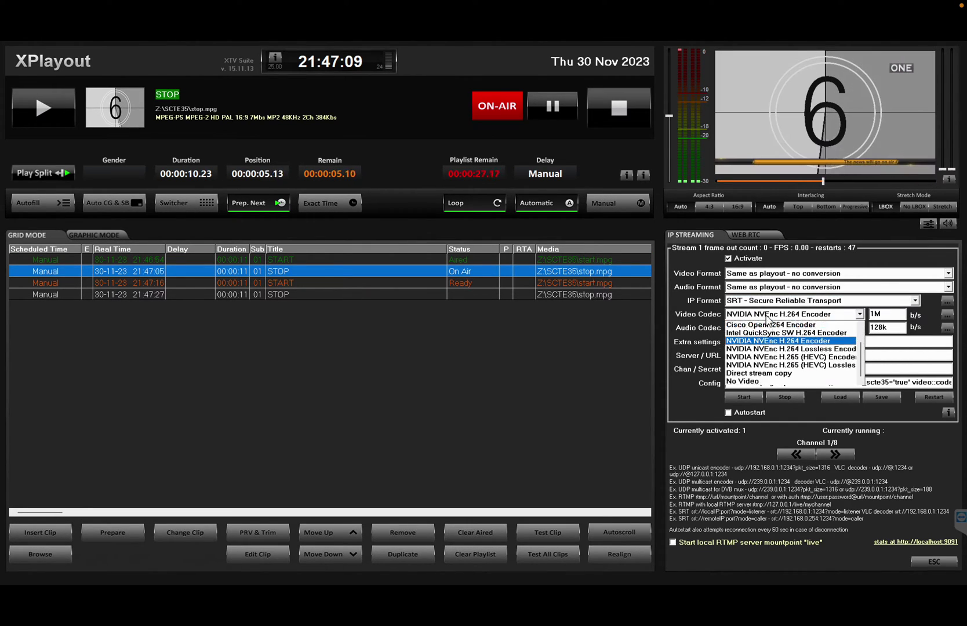
click(766, 316)
click(766, 328)
click(762, 335)
drag(859, 355, 712, 362)
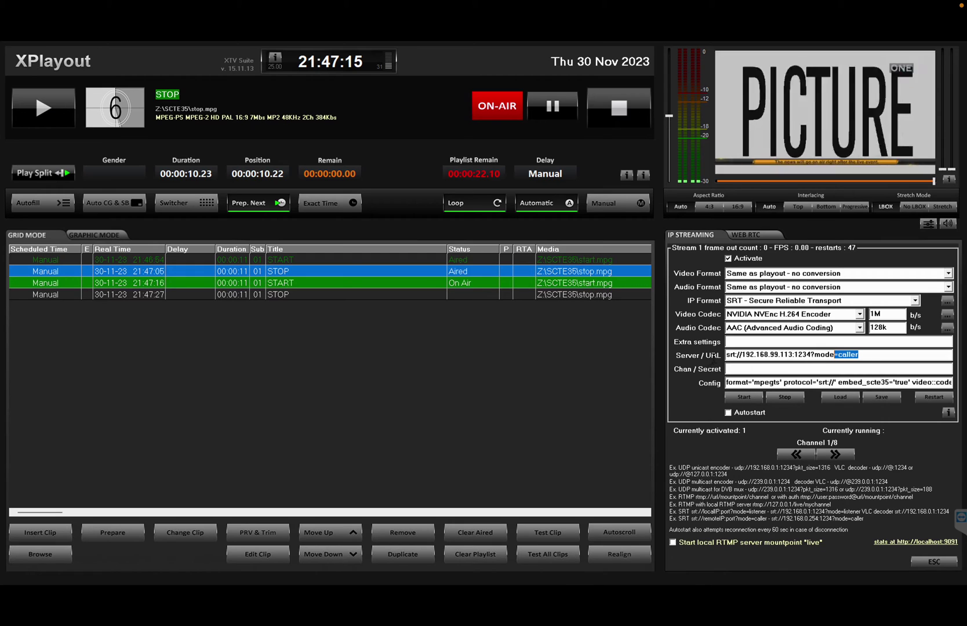
click(787, 355)
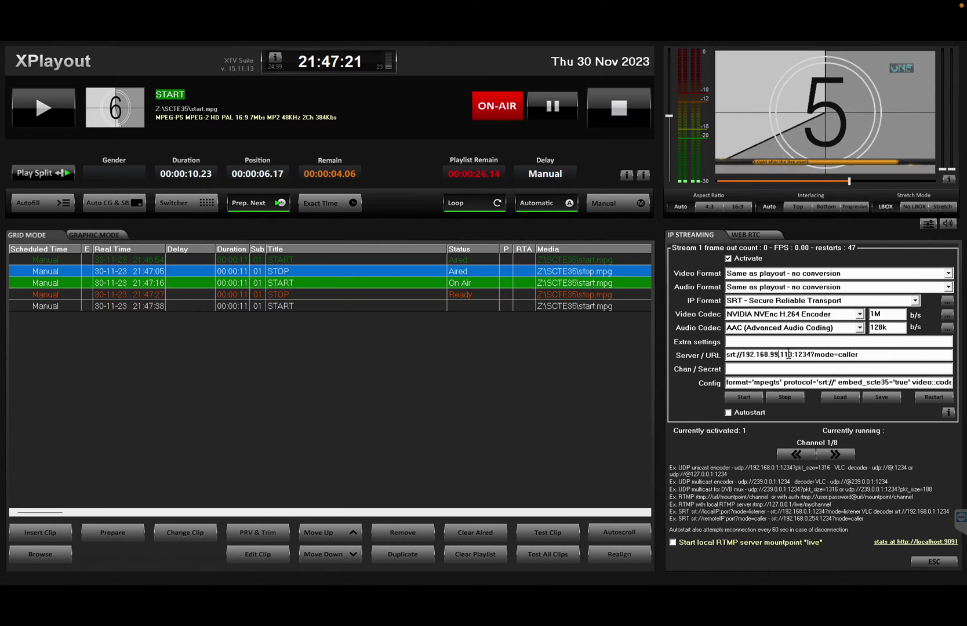
drag(858, 355, 701, 358)
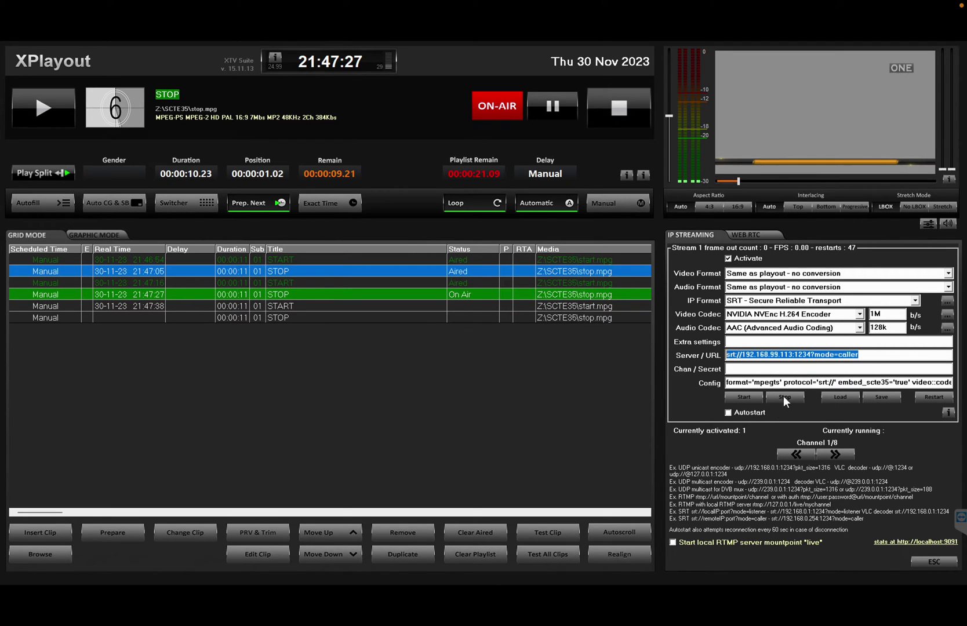
Restart the IP stream with Autostart enabled and turn on autoscroll for the playlist.
click(749, 415)
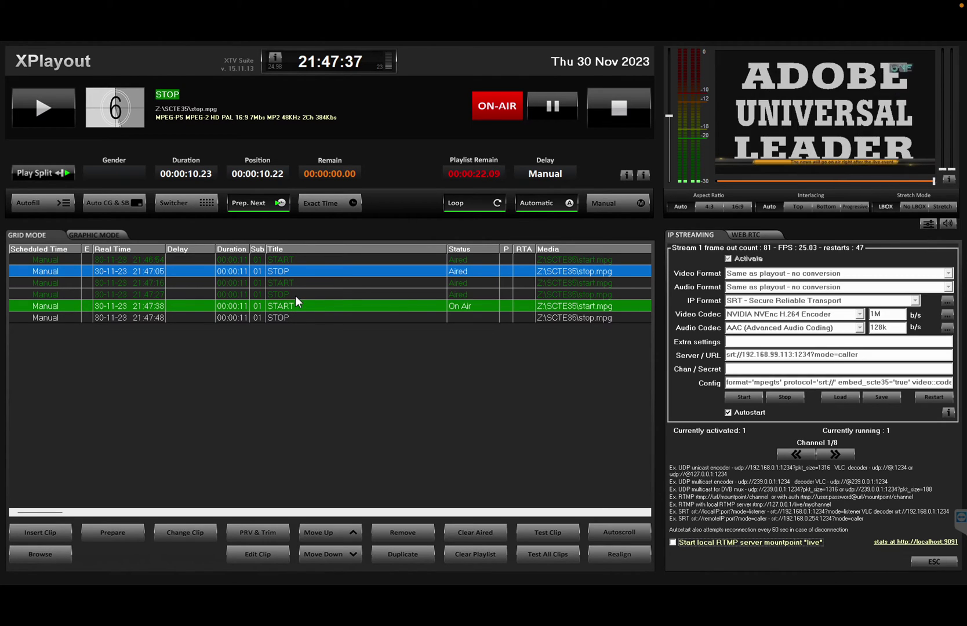
click(622, 528)
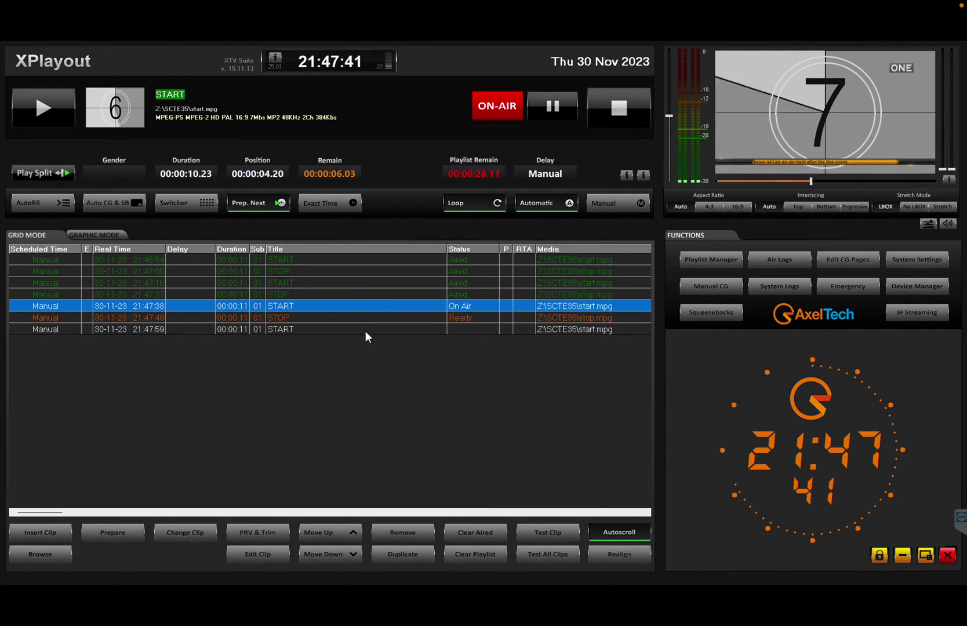
Stop the IP stream, keep embed_scte35 set to true in its SRT options, and restart it with Autostart enabled.
click(912, 313)
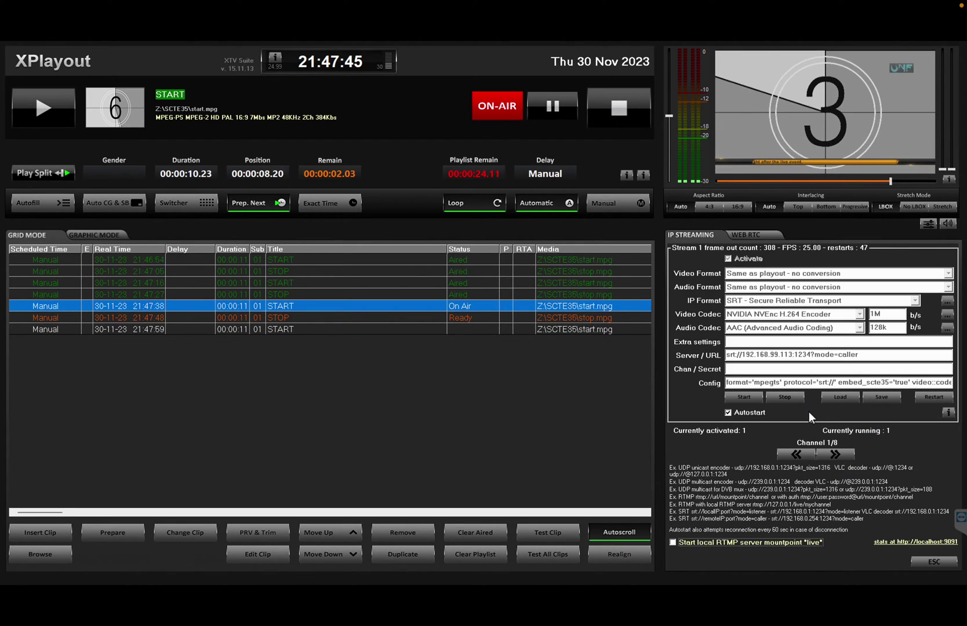
click(750, 412)
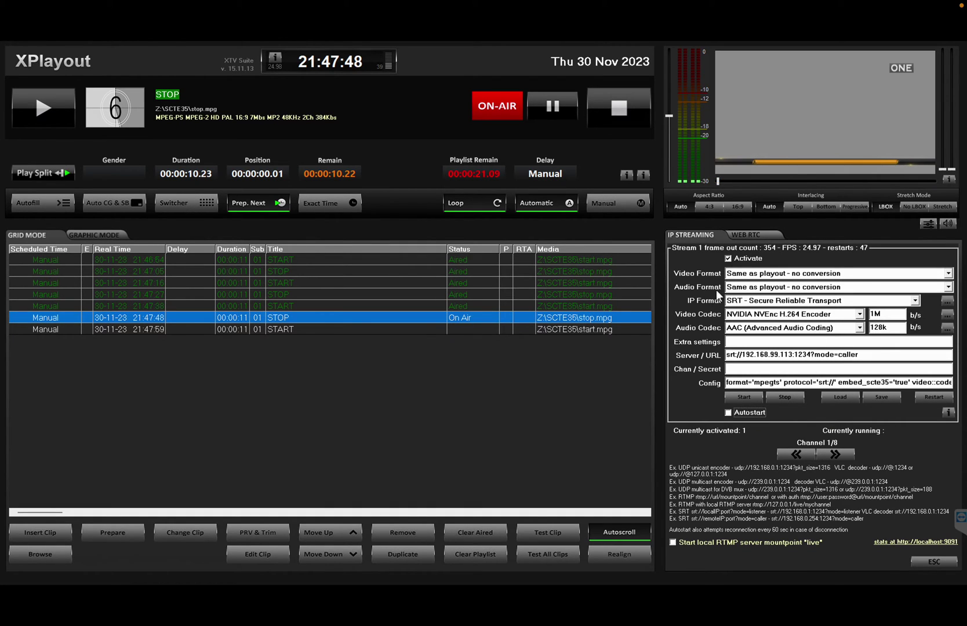
click(948, 300)
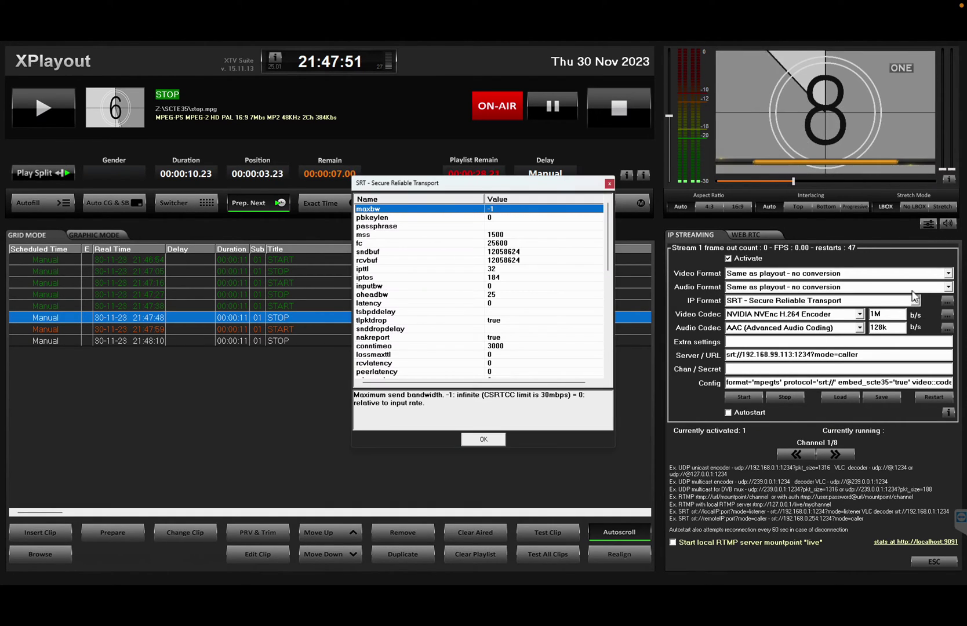
drag(609, 258, 606, 368)
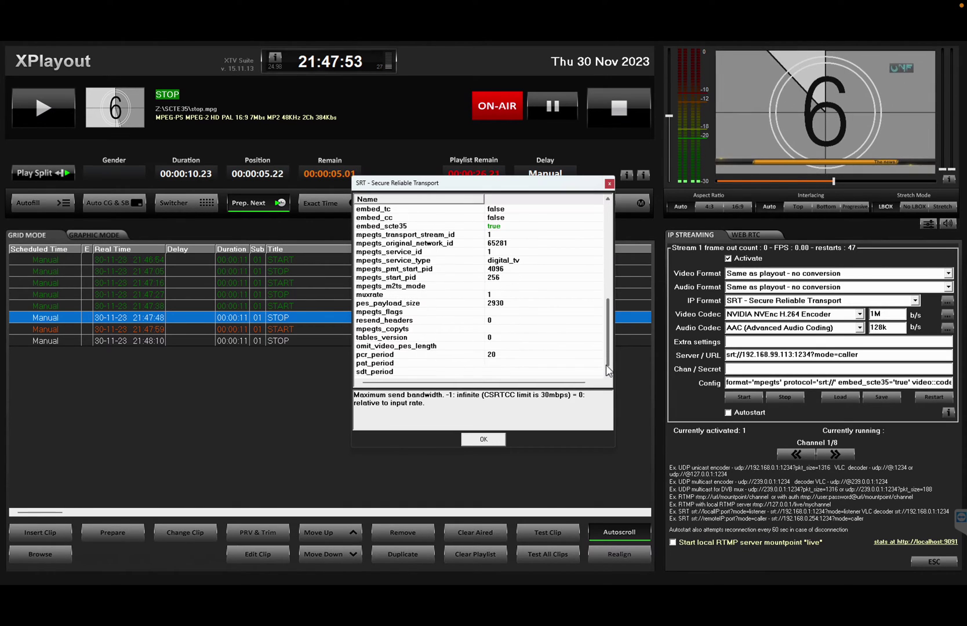
click(449, 227)
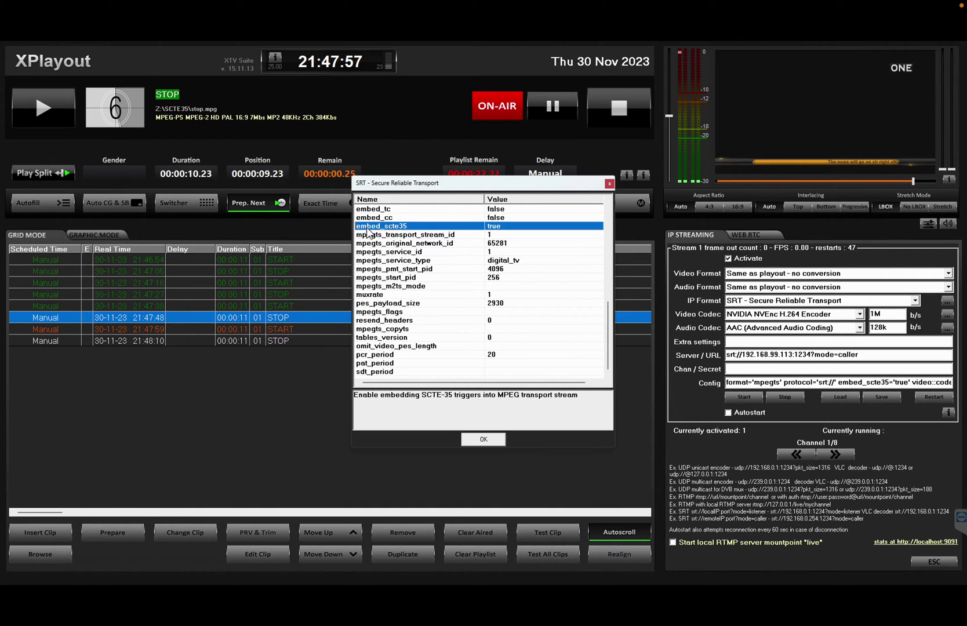
click(517, 228)
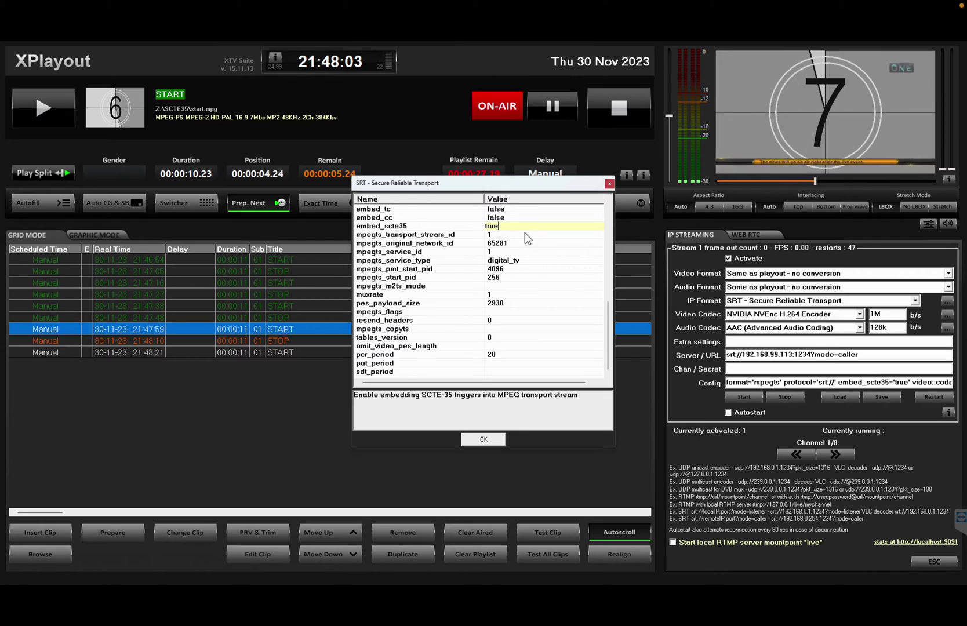
click(484, 439)
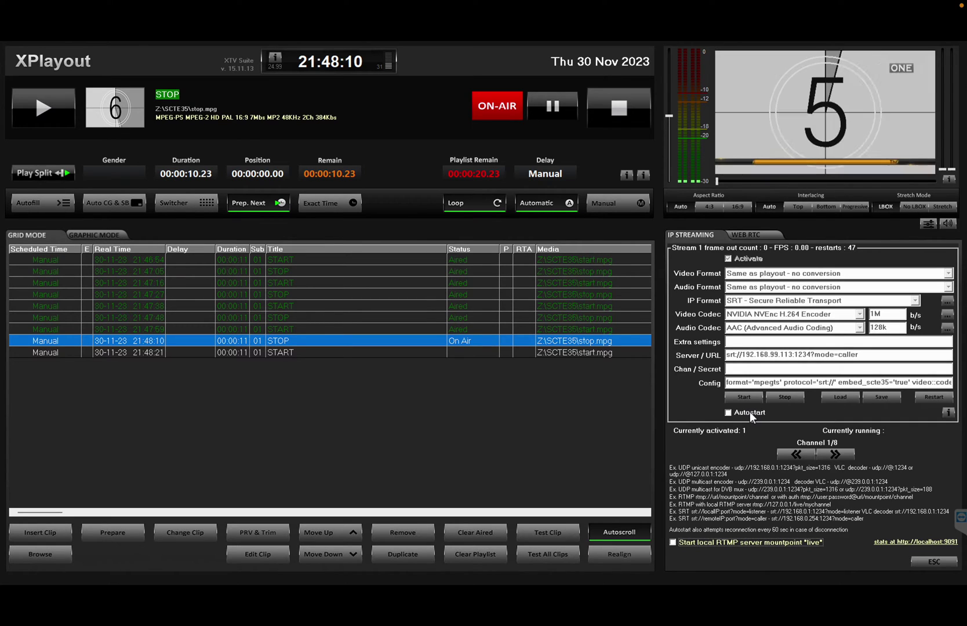
click(749, 411)
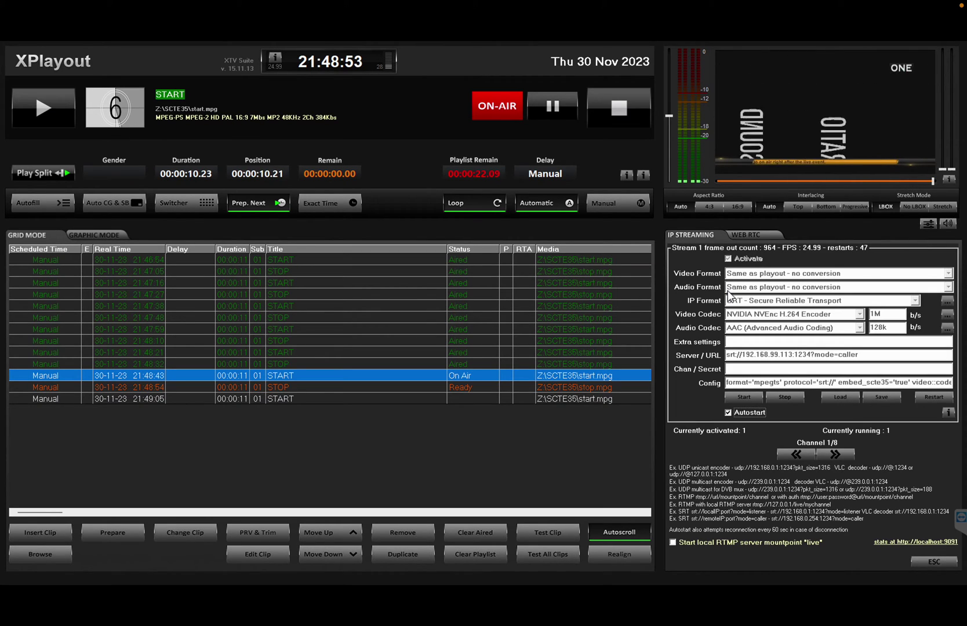
Switch to Chrome and search the web for tsduck.
key(super)
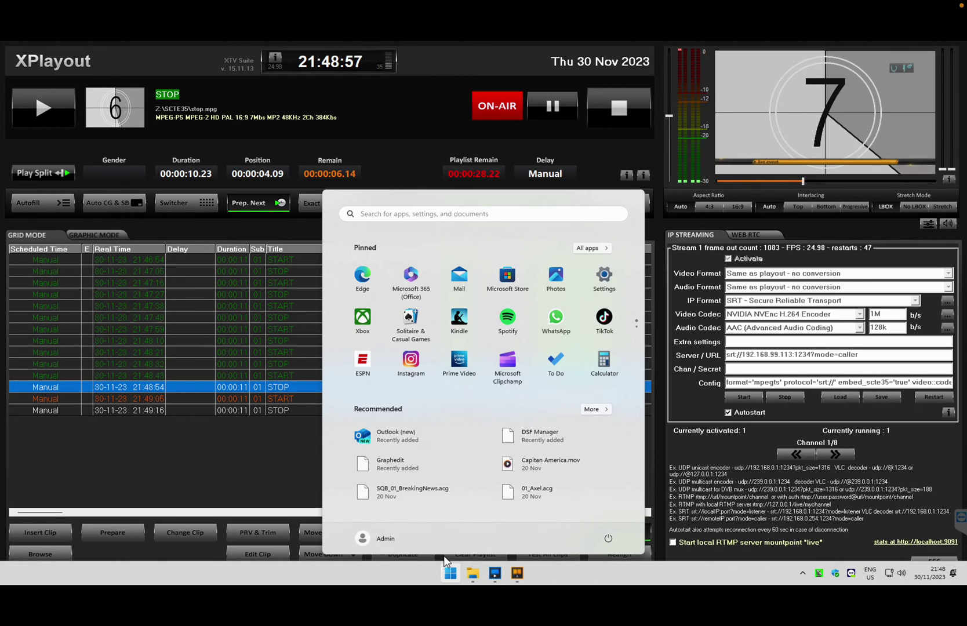
text(fio)
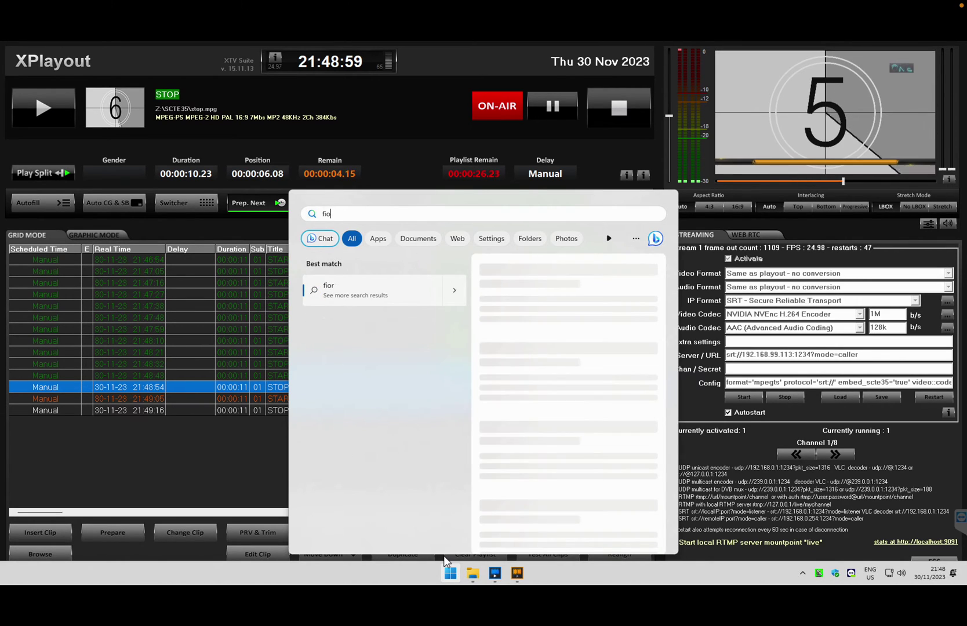
key(BackSpace)
text(re)
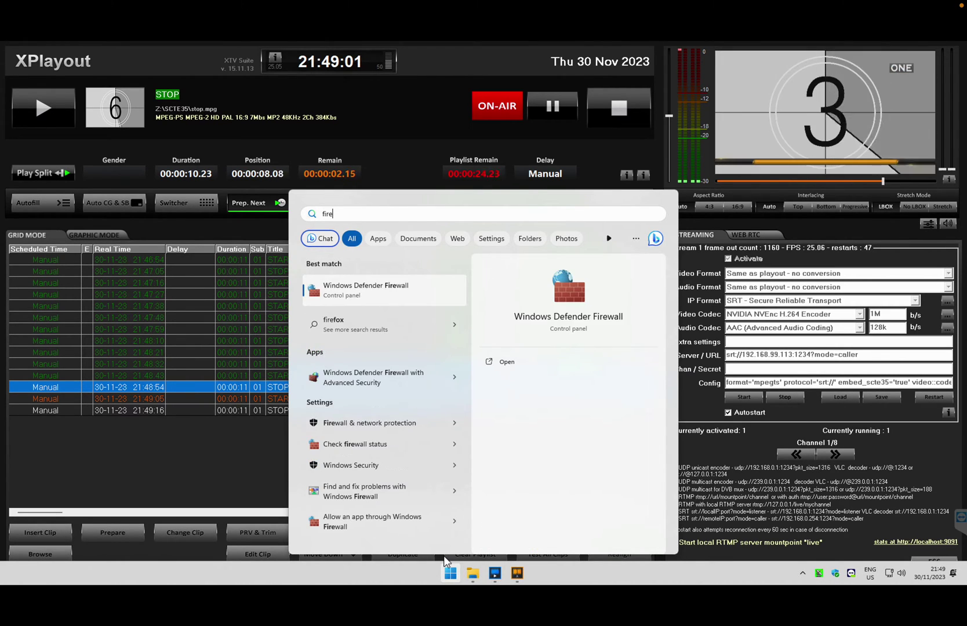
key(BackSpace)
key(BackSpace)
key(BackSpace)
key(BackSpace)
text(chrom)
key(Return)
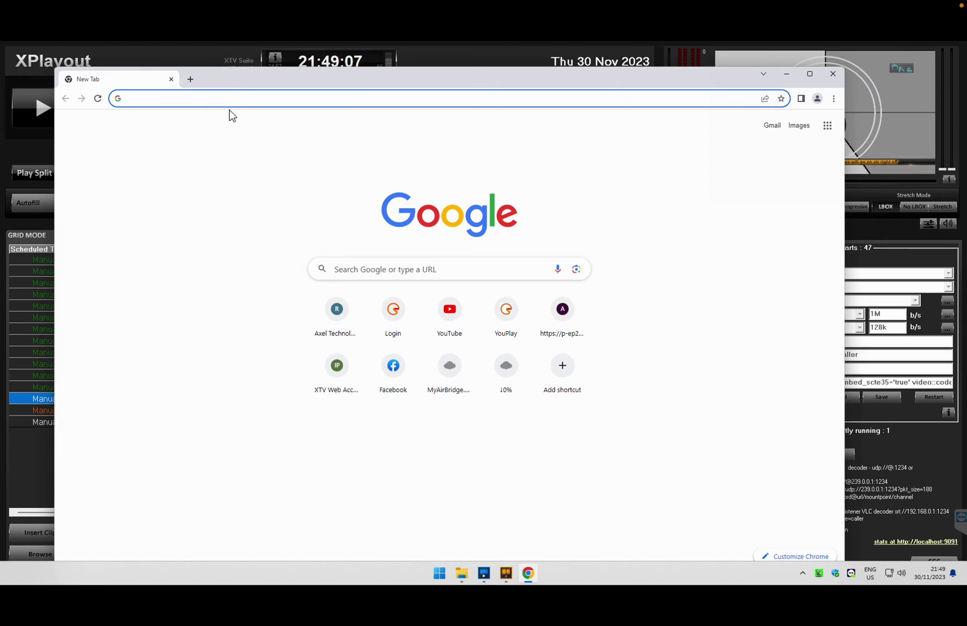
text(tsduck)
key(Return)
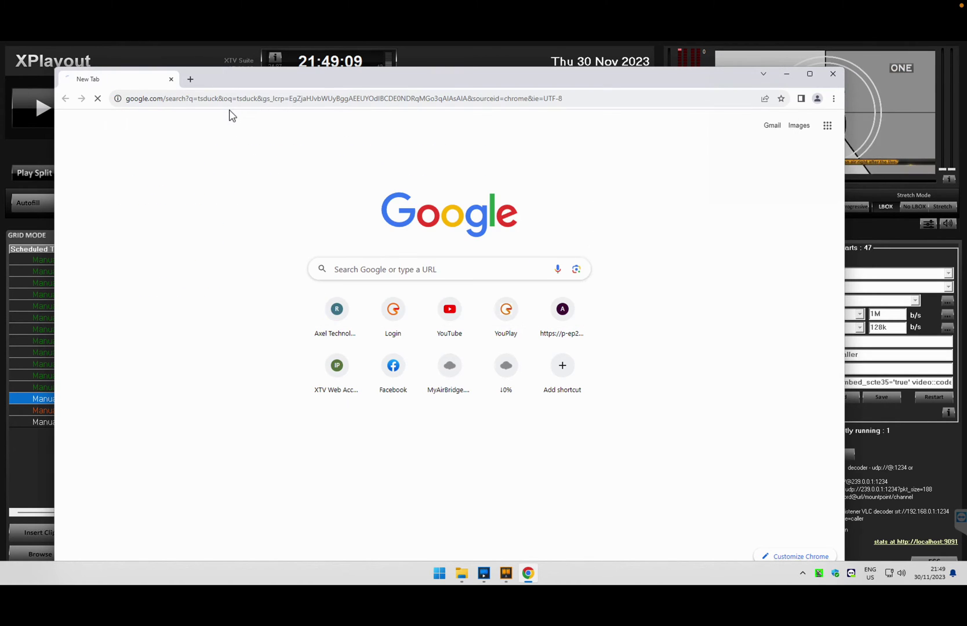
Open the TSDuck website, examine its overview of toolkit features and availability, and close the browser.
click(175, 236)
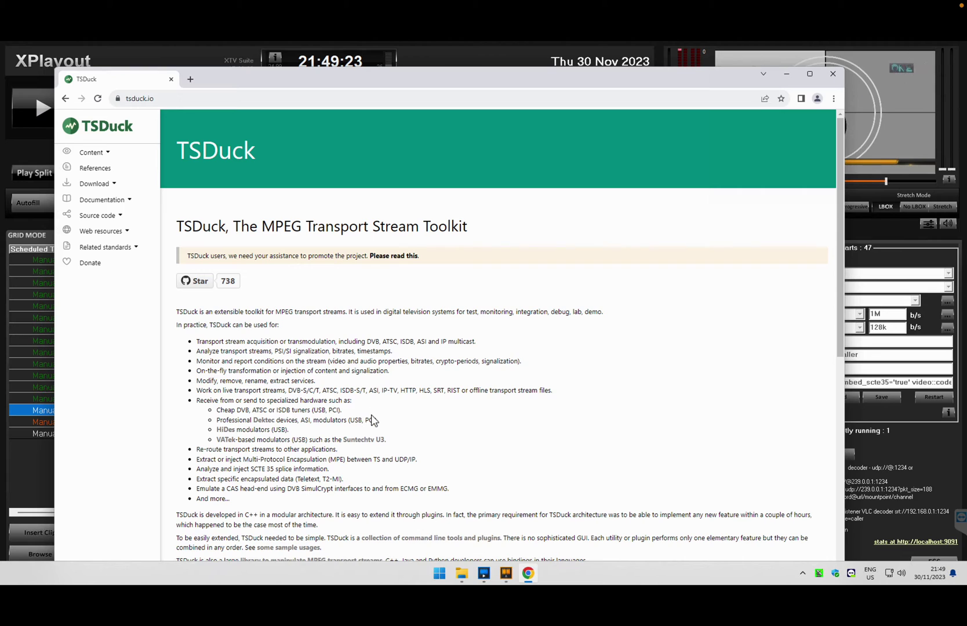
scroll(372, 420, down, 2)
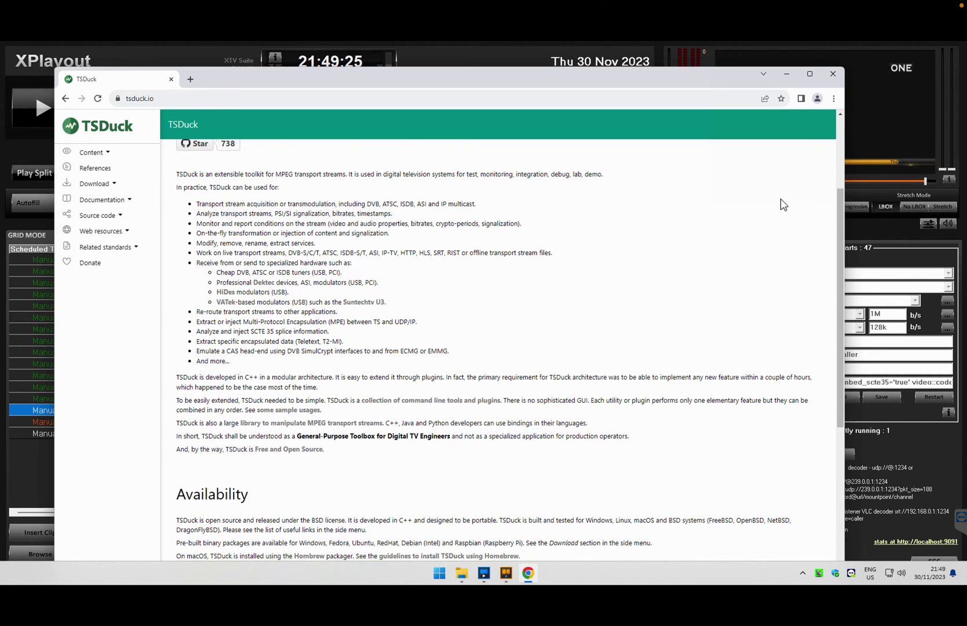
click(833, 74)
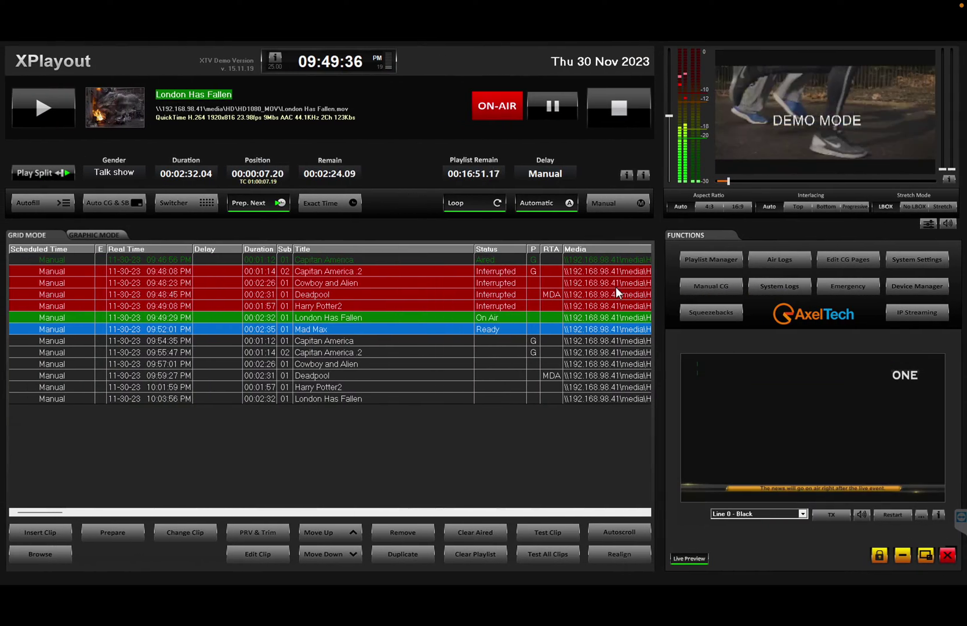
Switch to the demo XPlayout station, stop playback and clear its current playlist.
click(617, 111)
click(495, 547)
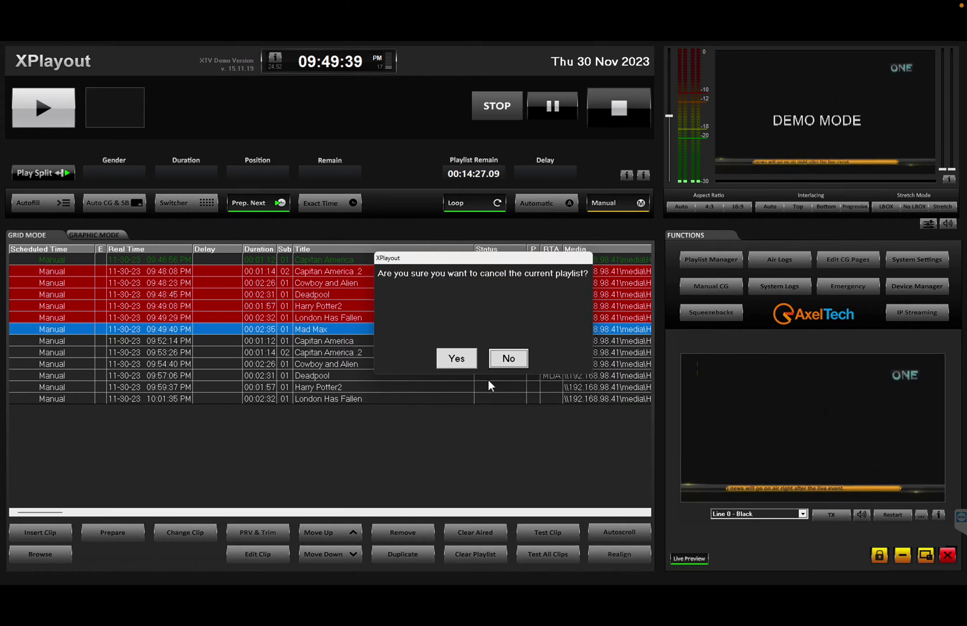
click(460, 359)
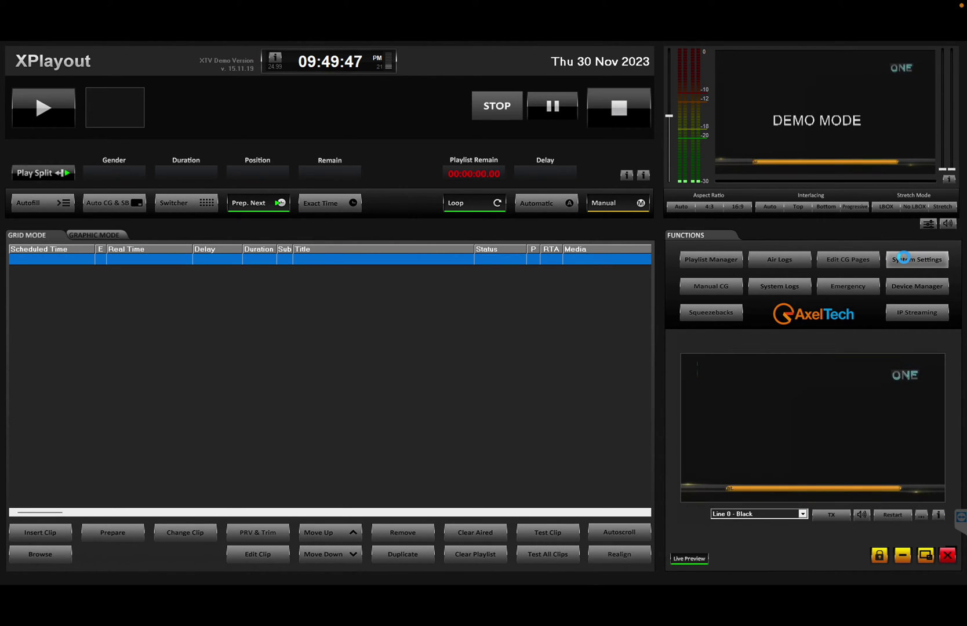
In the system settings, open the URL or file configuration of Line 0, which replaces the black background.
click(894, 261)
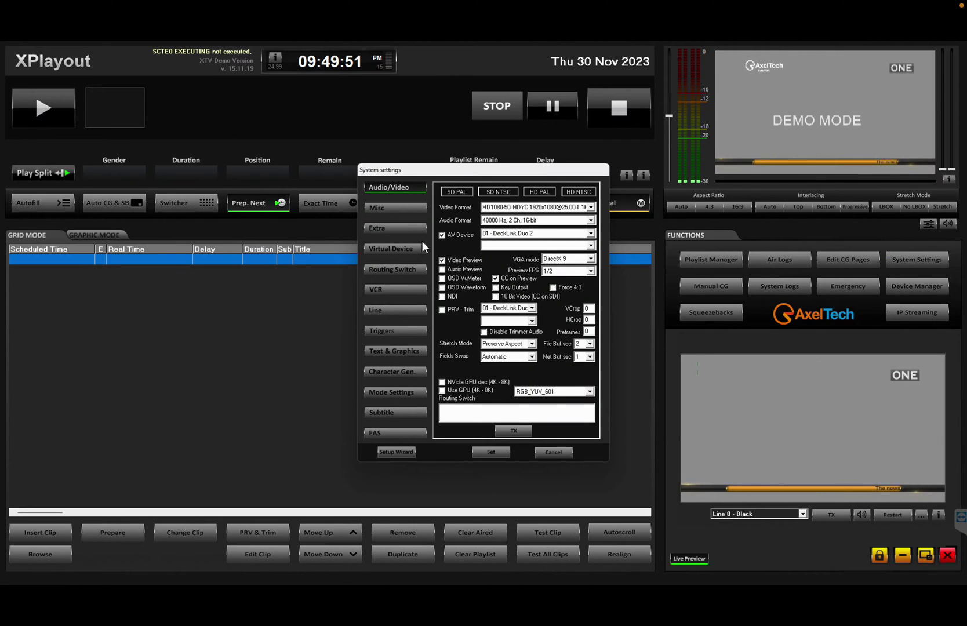
click(403, 312)
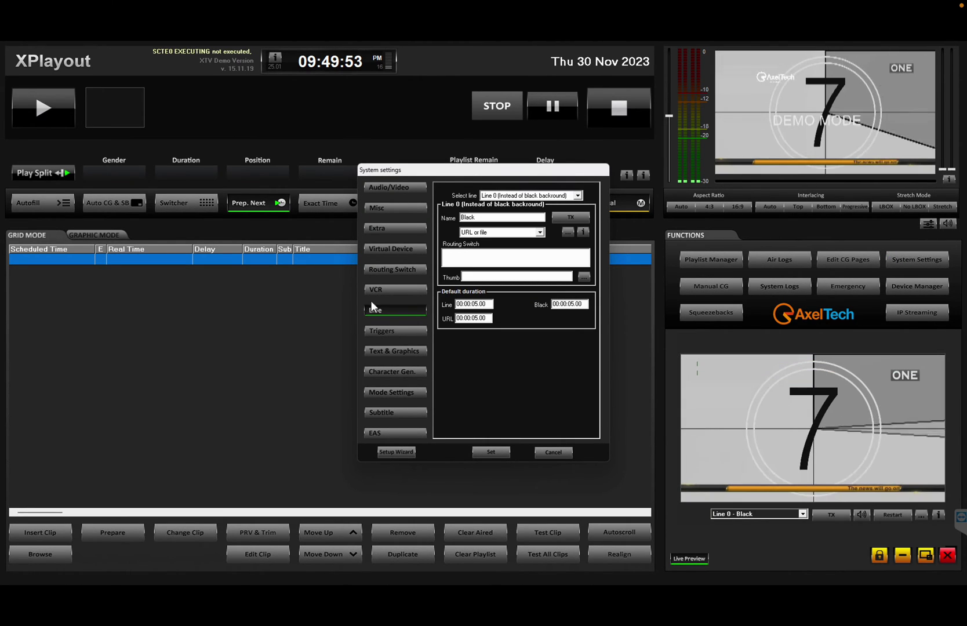
click(507, 197)
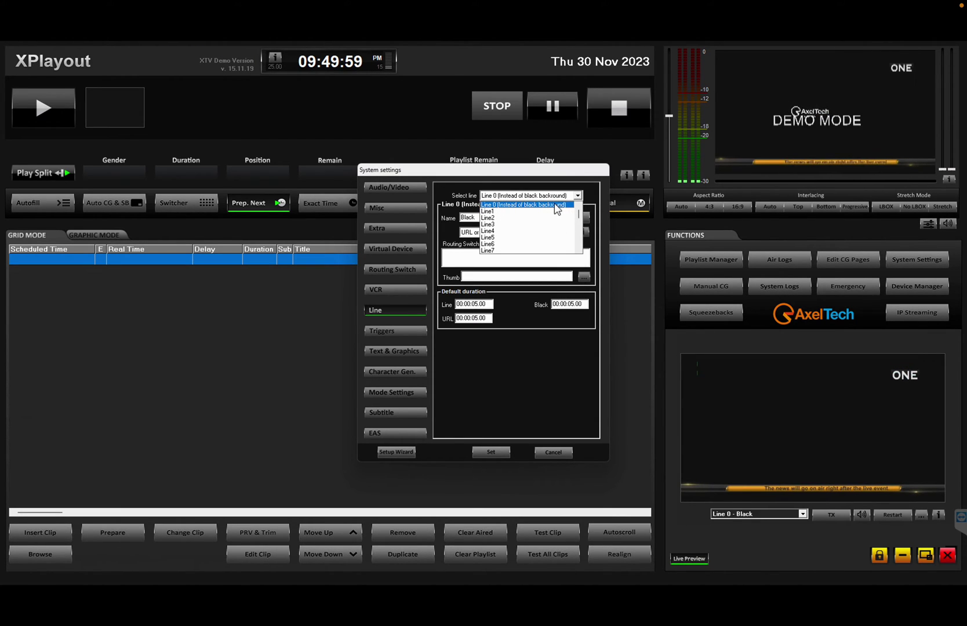
click(522, 205)
click(498, 232)
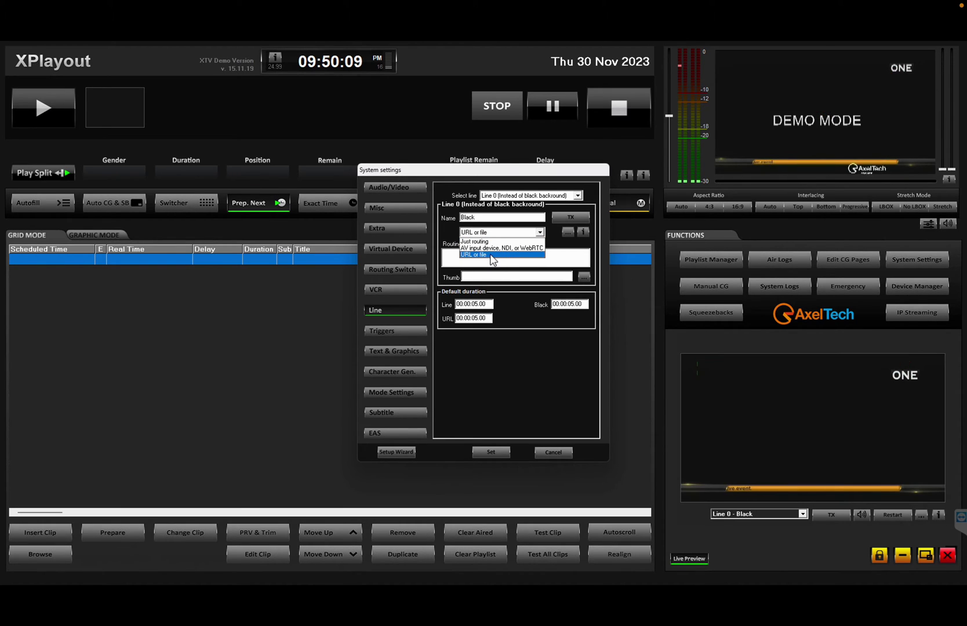
click(555, 253)
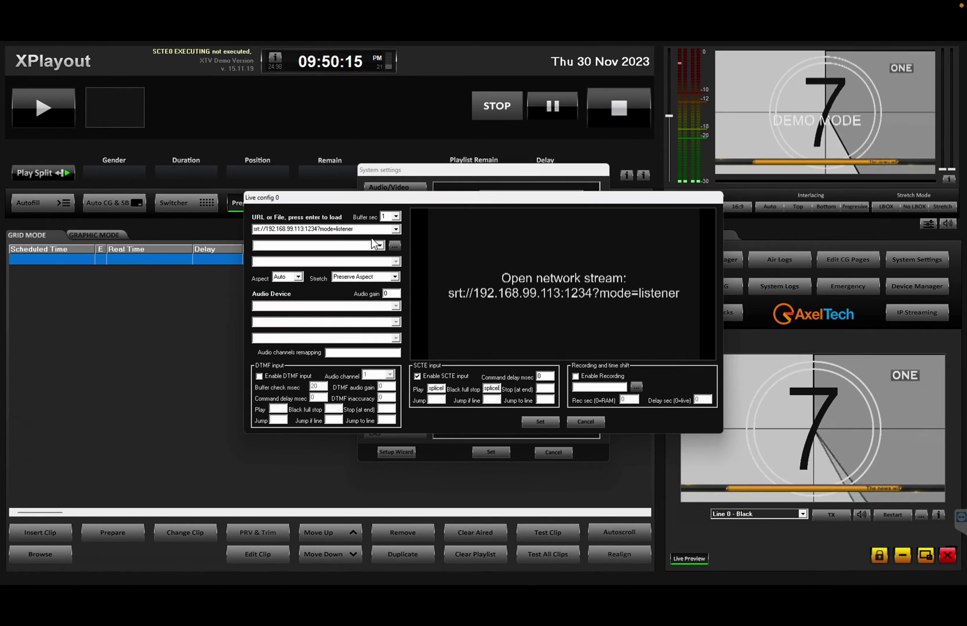
Examine Line 0's SRT listener URL and its Enable SCTE input option, leaving the option enabled.
click(366, 230)
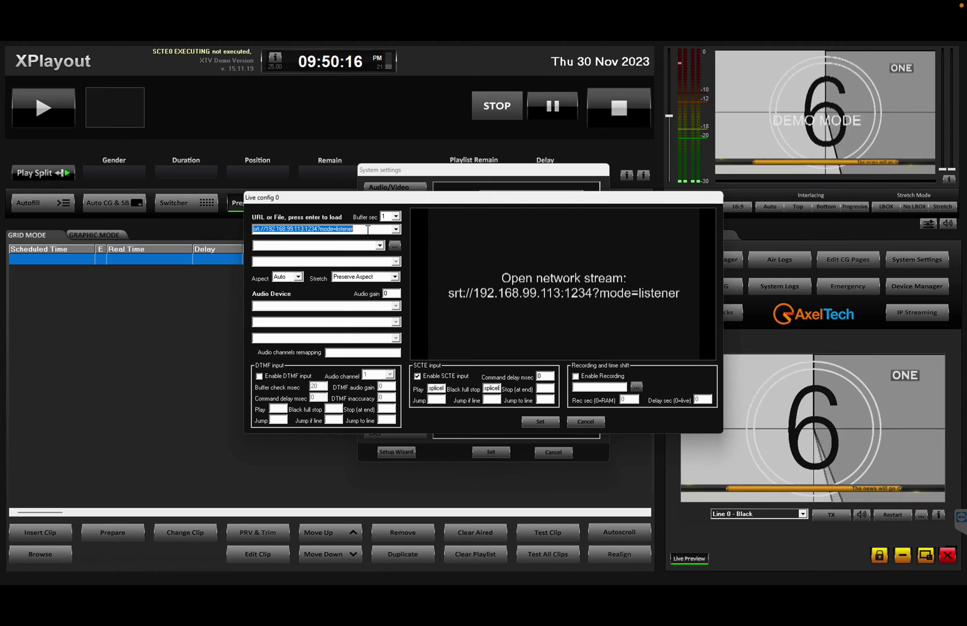
click(257, 229)
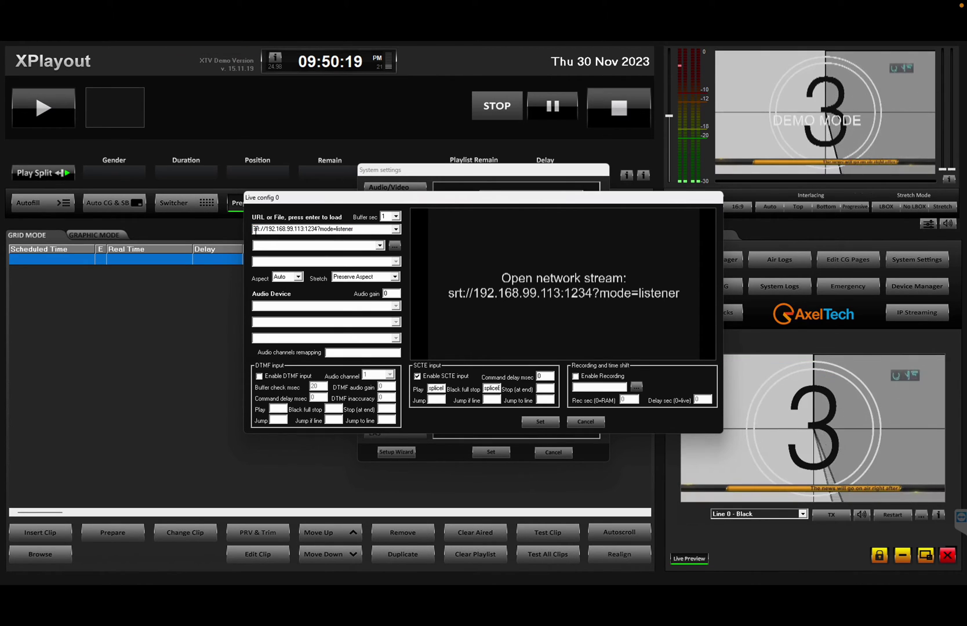
drag(254, 229, 352, 229)
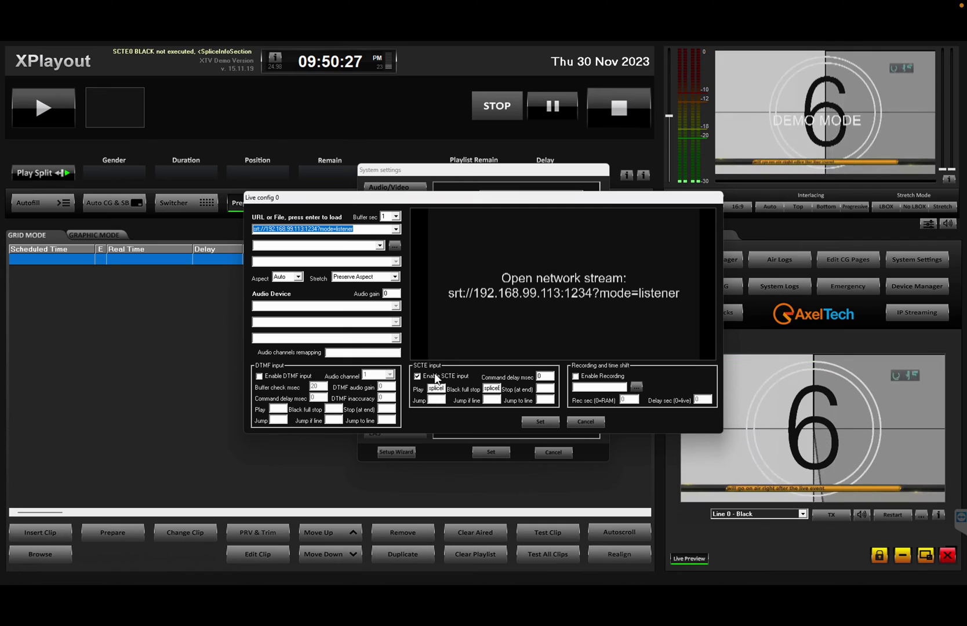
click(433, 377)
click(436, 376)
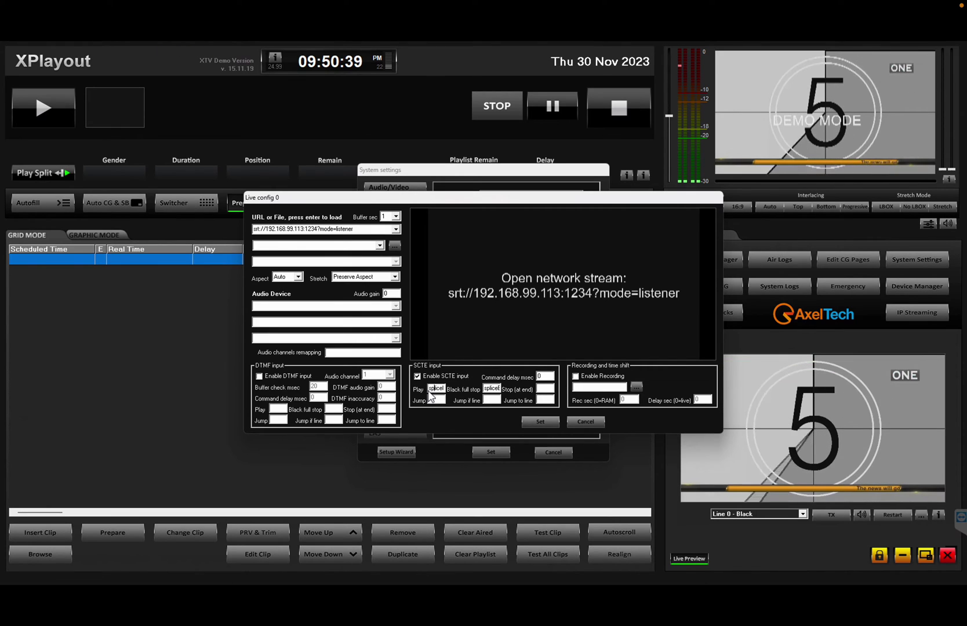
Inspect the SCTE input's Play trigger text, and open Start.xml from the SCTE35 folder in Notepad++.
double_click(434, 388)
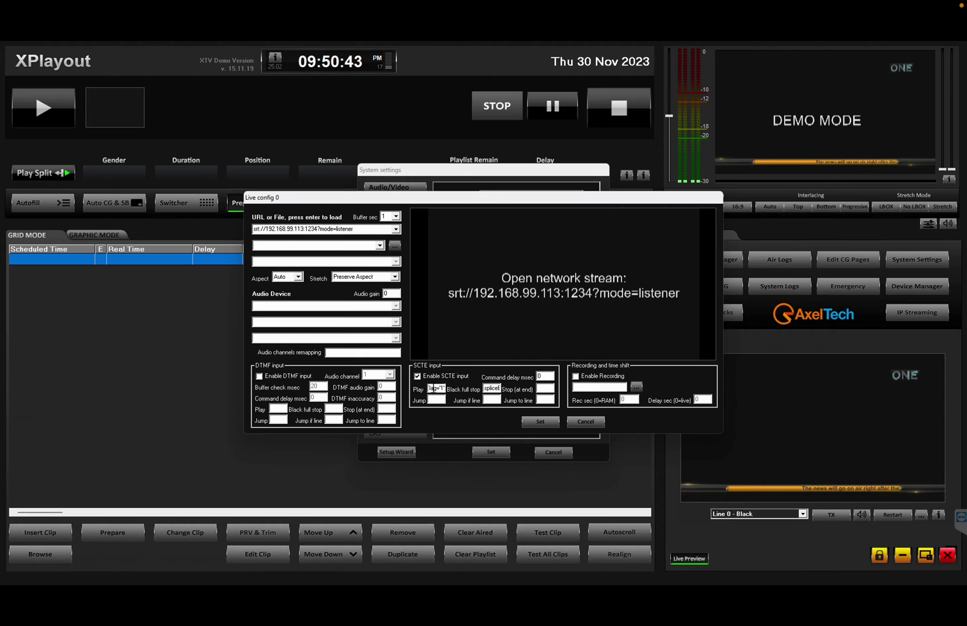
key(super)
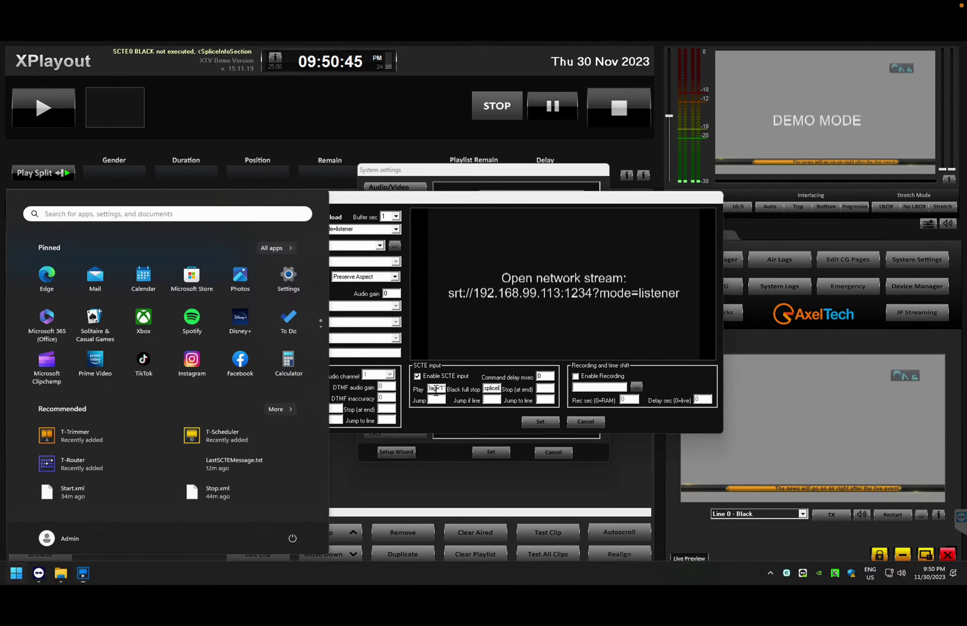
mouse_move(64, 571)
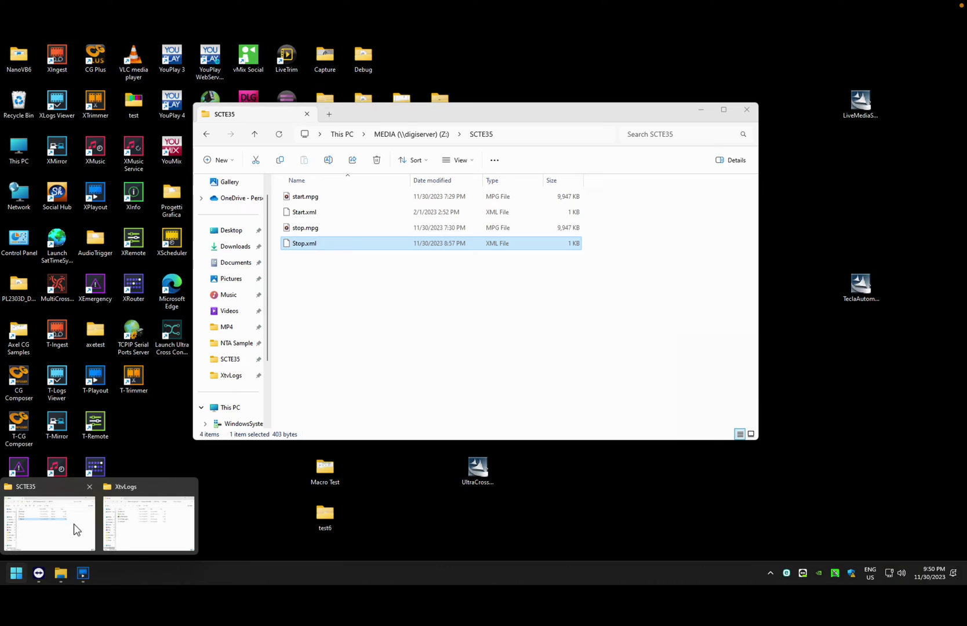
click(75, 527)
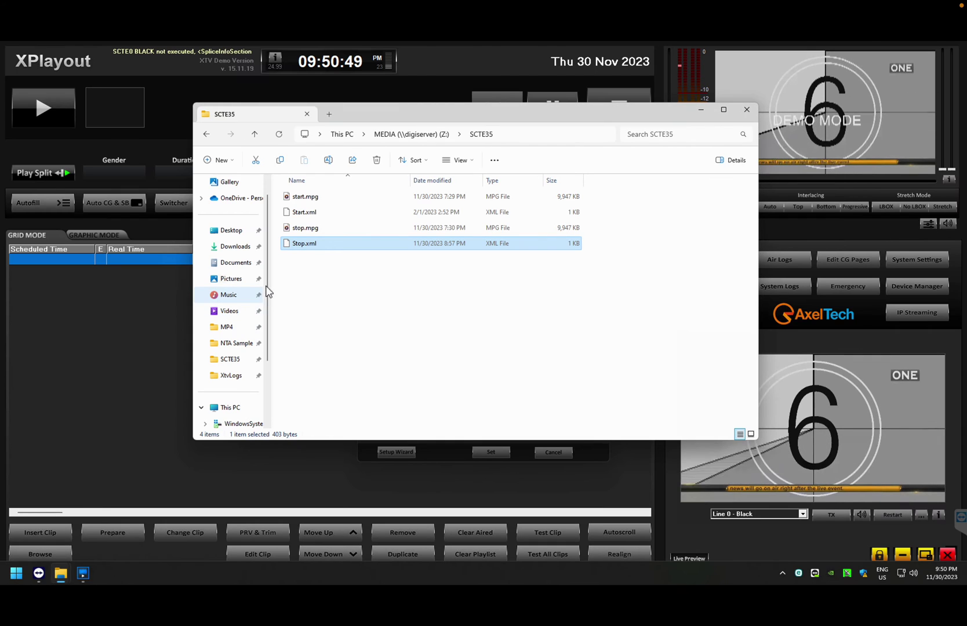
click(317, 218)
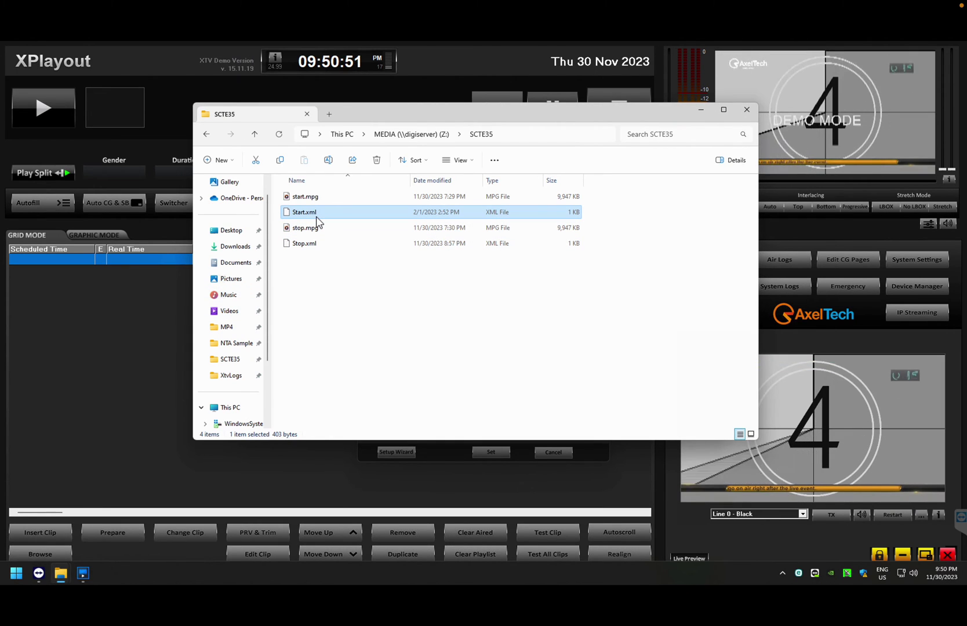
click(317, 218)
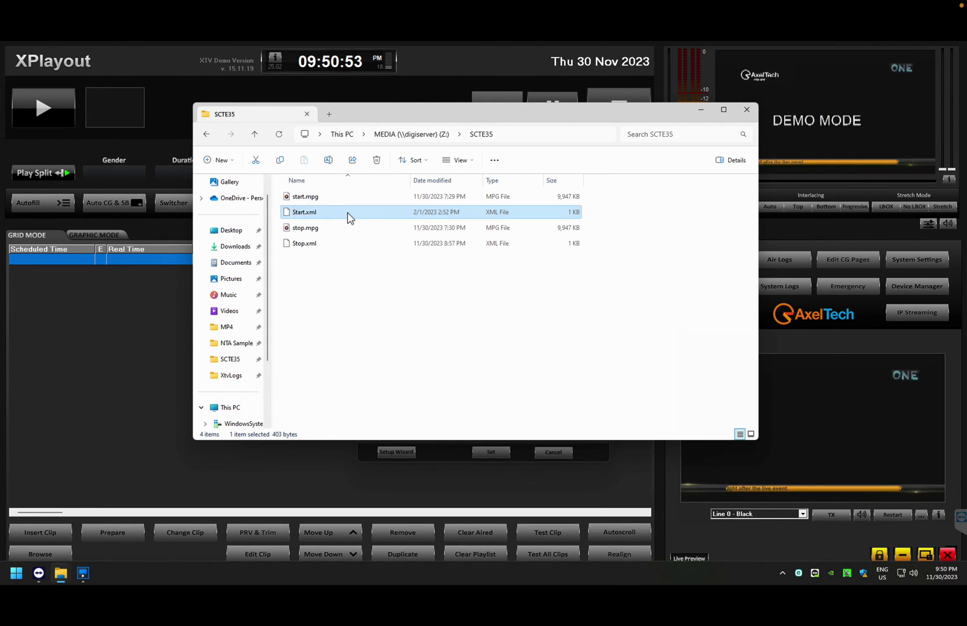
right_click(347, 218)
click(385, 400)
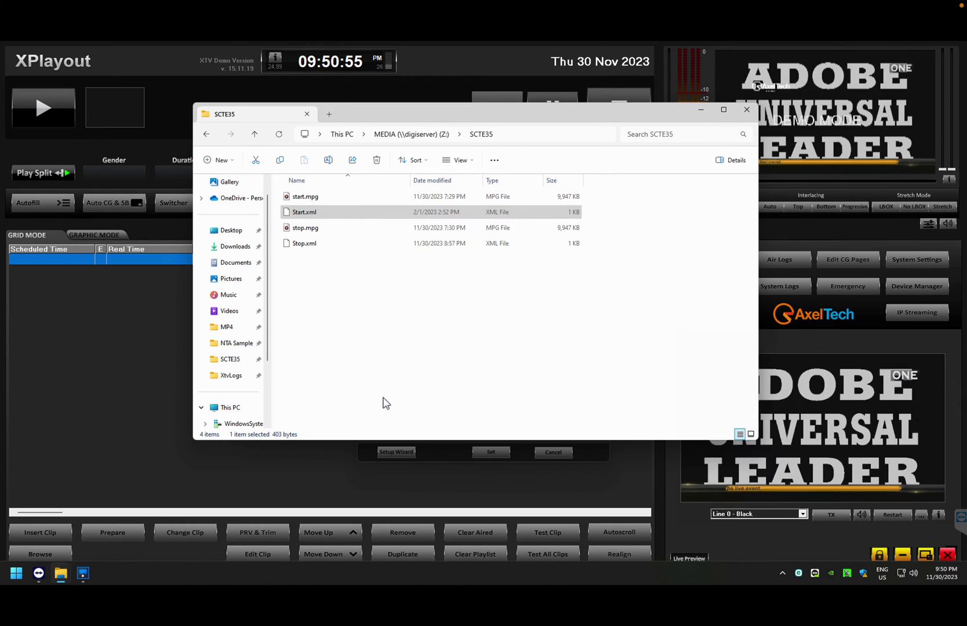
click(404, 297)
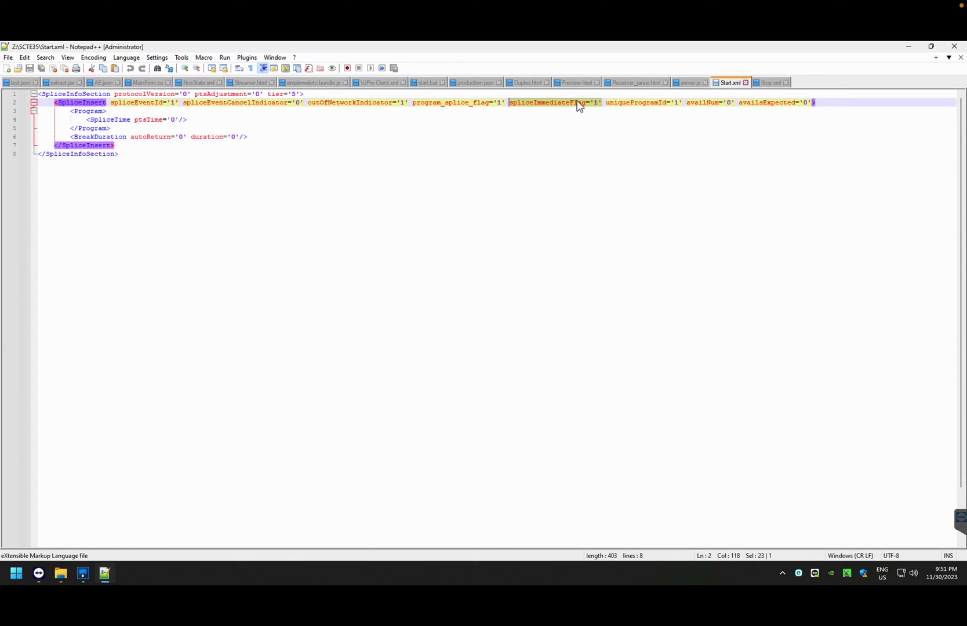
Highlight the spliceImmediateFlag='1' attribute in Start.xml, and switch back to XPlayout.
click(520, 112)
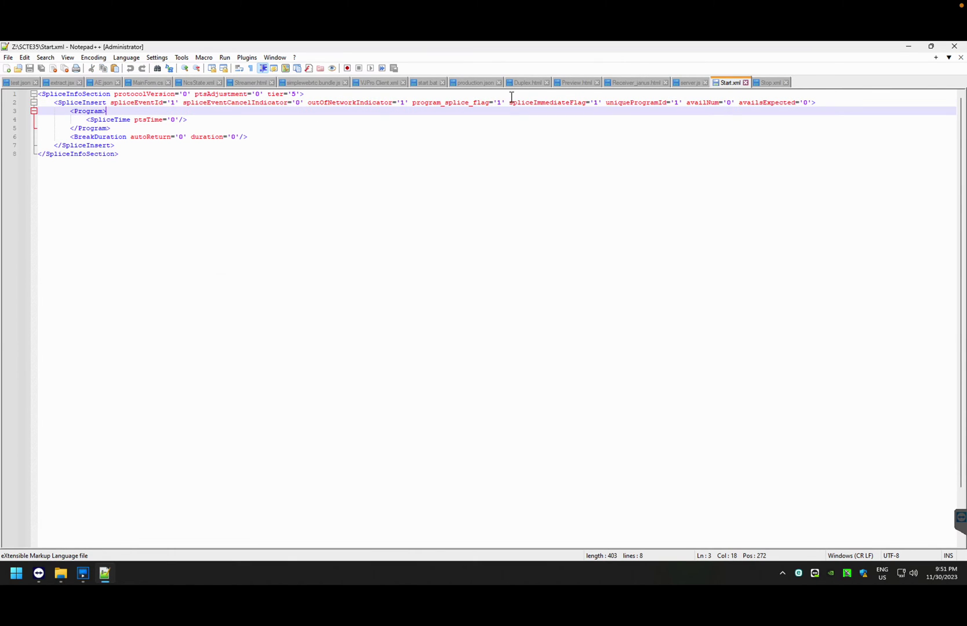
drag(510, 104, 516, 104)
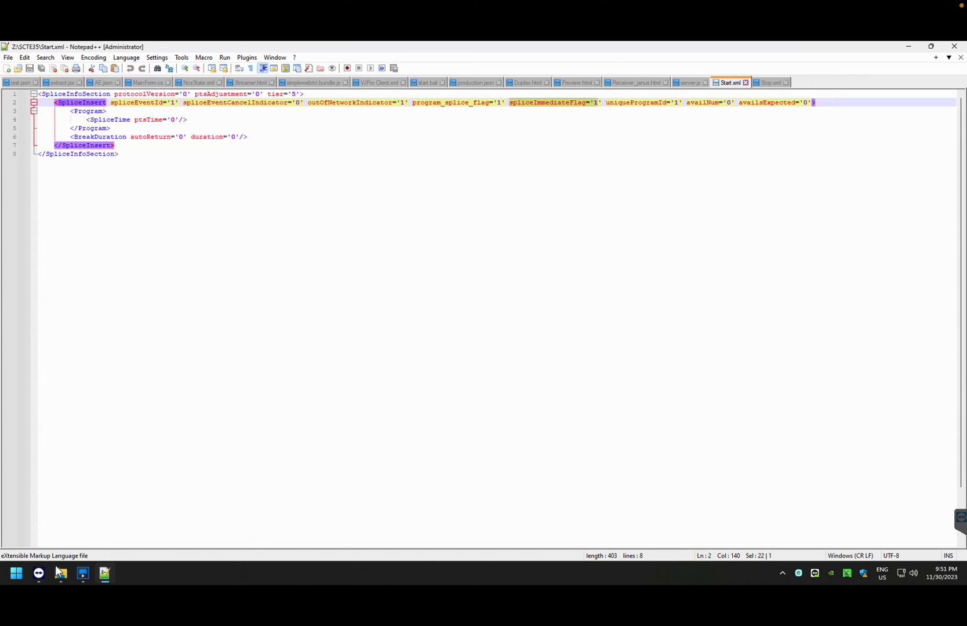
click(79, 572)
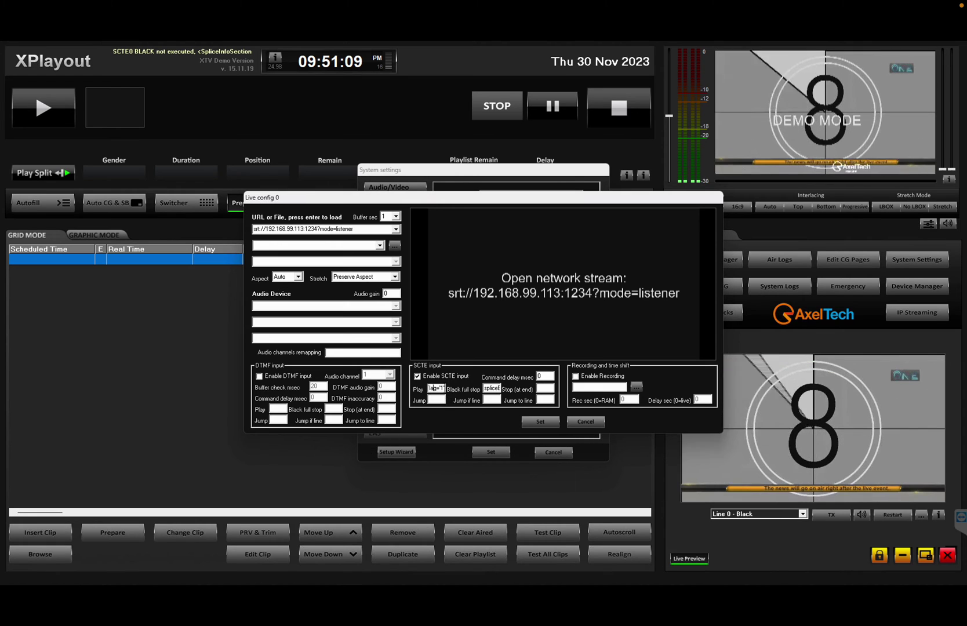
Read through the full Play trigger text in Line 0's SCTE input settings.
key(Left)
key(Left)
key(Left)
key(Left)
key(Left)
key(Left)
key(Left)
key(Left)
key(Left)
key(Left)
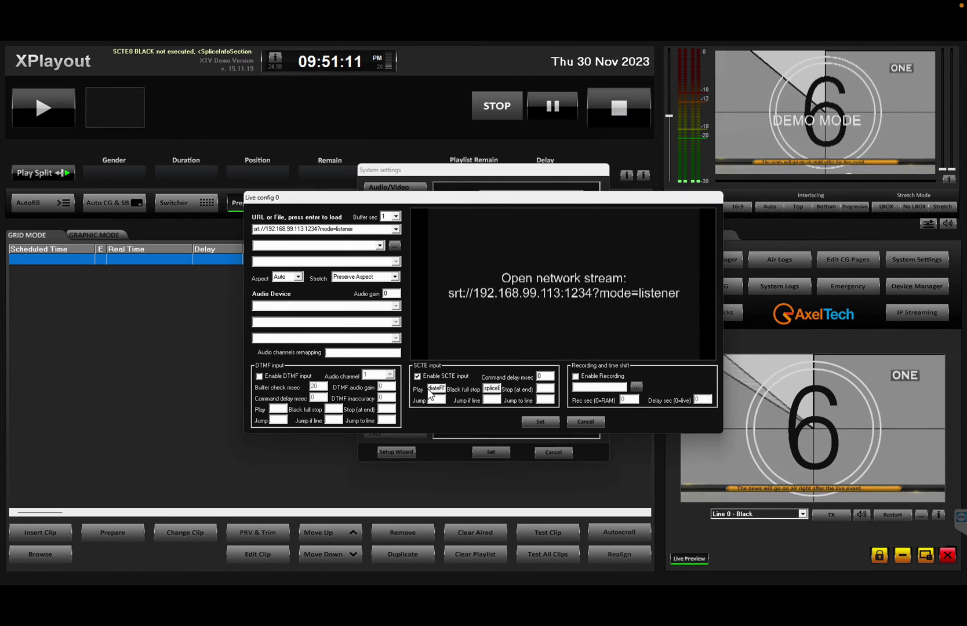
key(ctrl+a)
key(Delete)
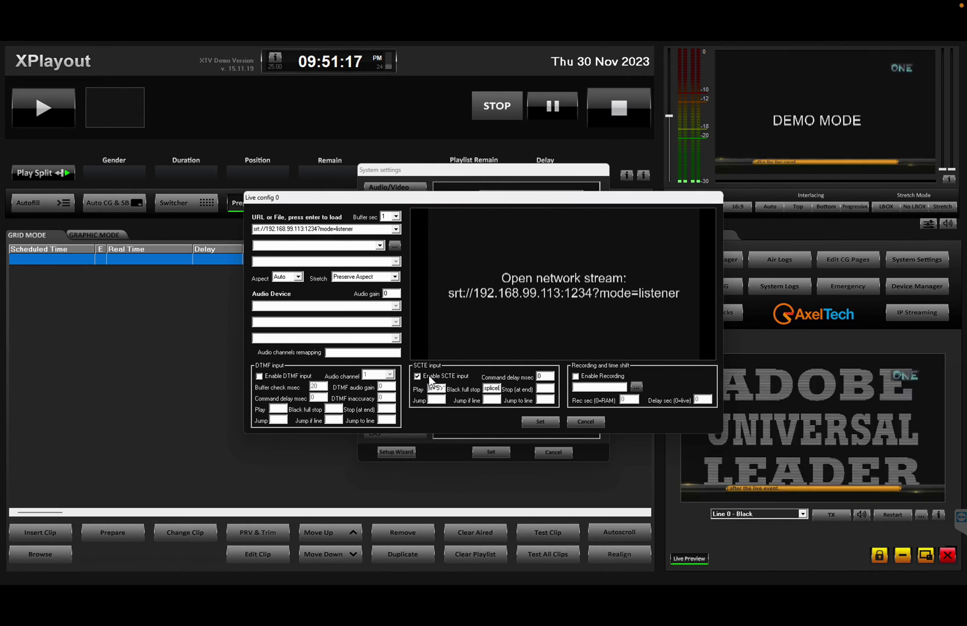
key(ctrl+Left)
key(ctrl+Right)
Open Stop.xml from the SCTE35 folder in Notepad++ and highlight its spliceEventCancelIndicator='1' attribute.
key(super)
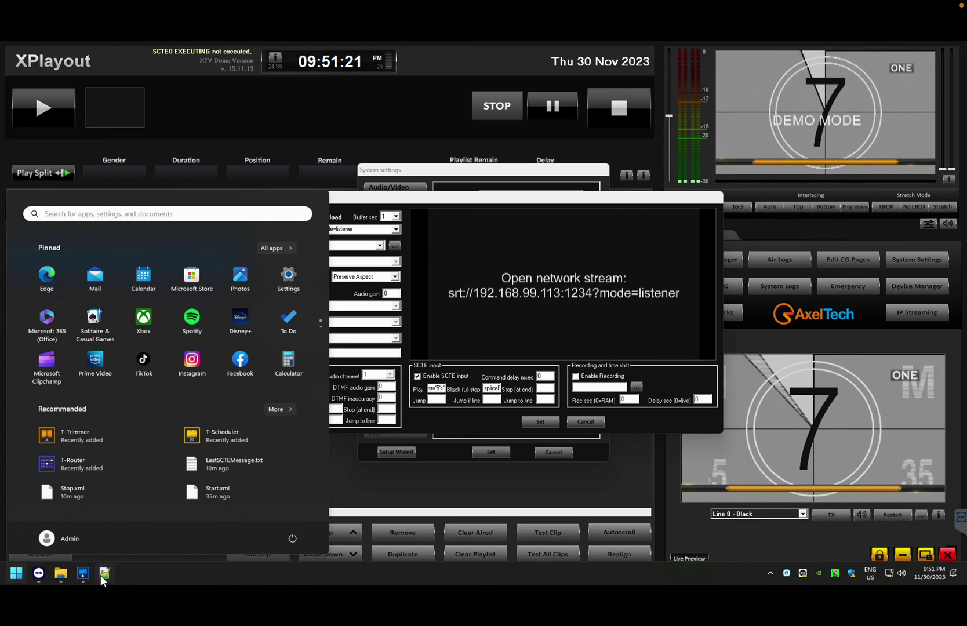
mouse_move(62, 574)
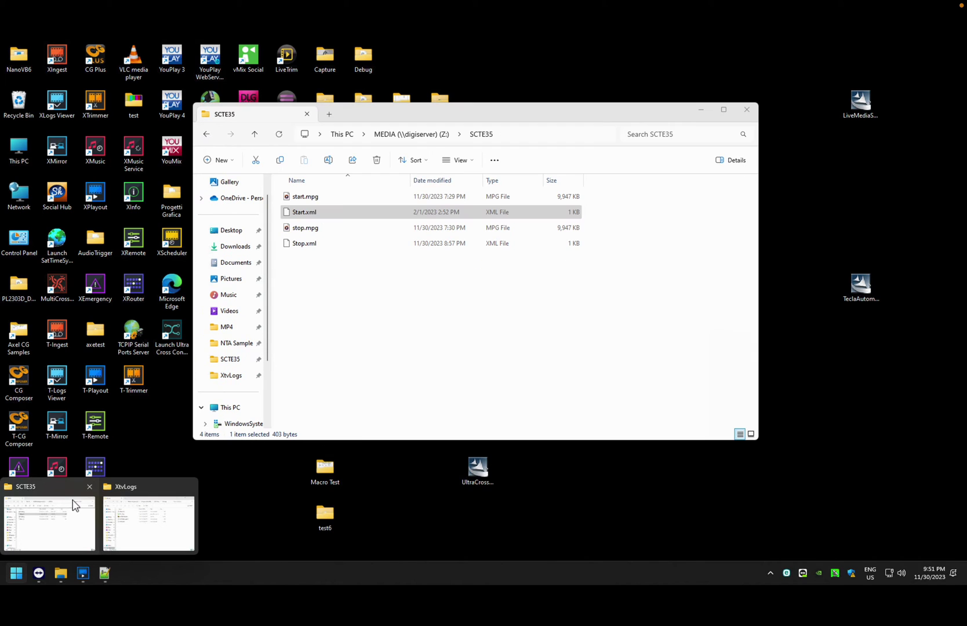
click(77, 487)
right_click(335, 245)
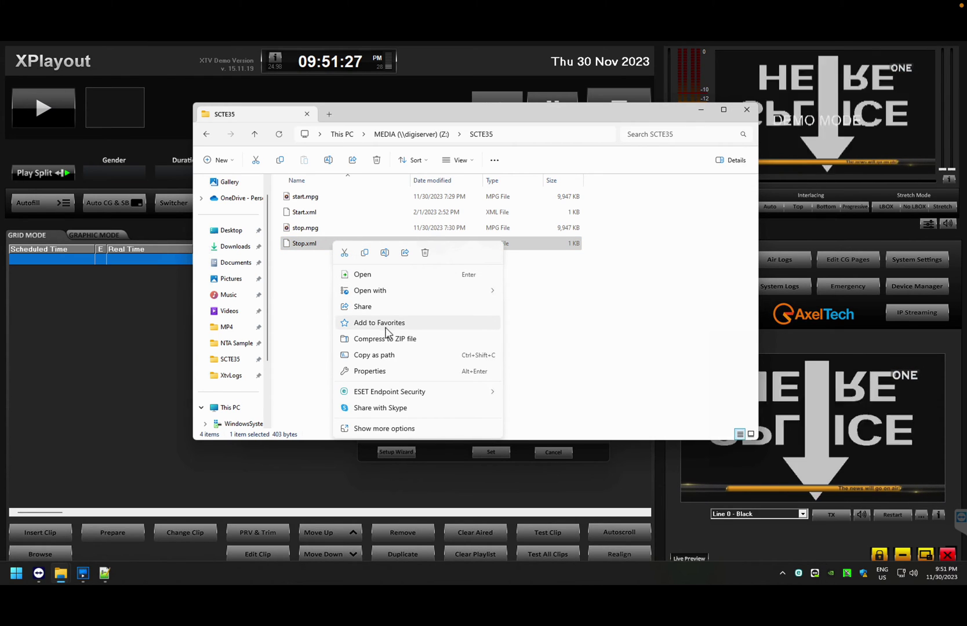
click(385, 427)
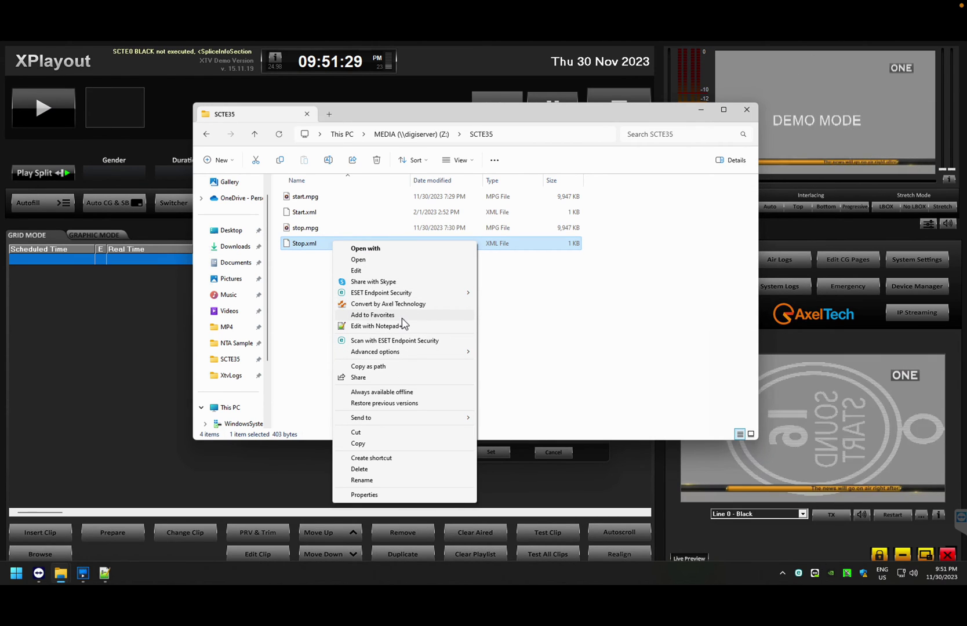
click(404, 328)
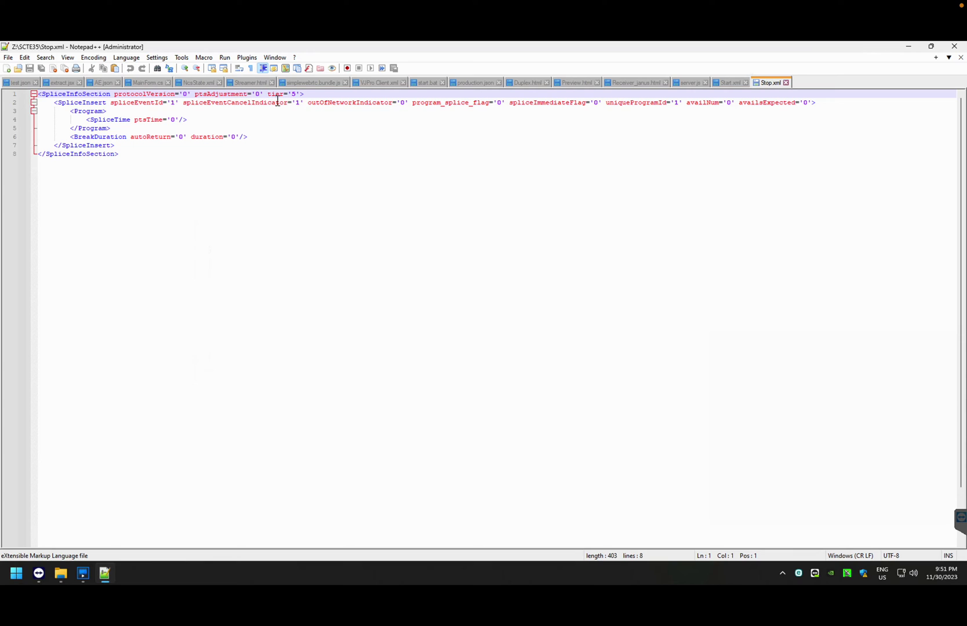
click(184, 106)
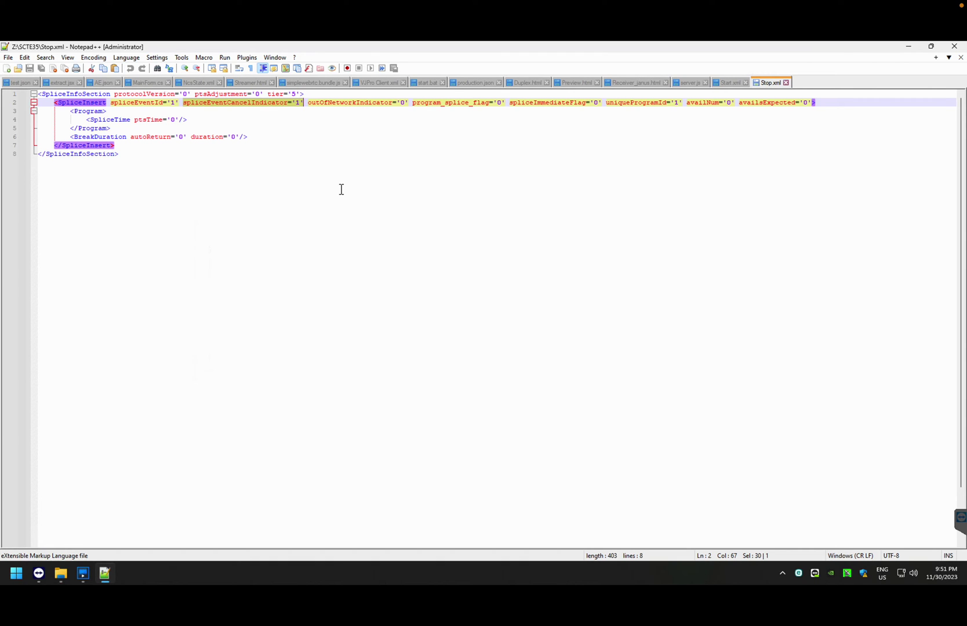
Switch back to XPlayout, review the Play and Black full stop trigger texts, and cancel the settings.
click(90, 579)
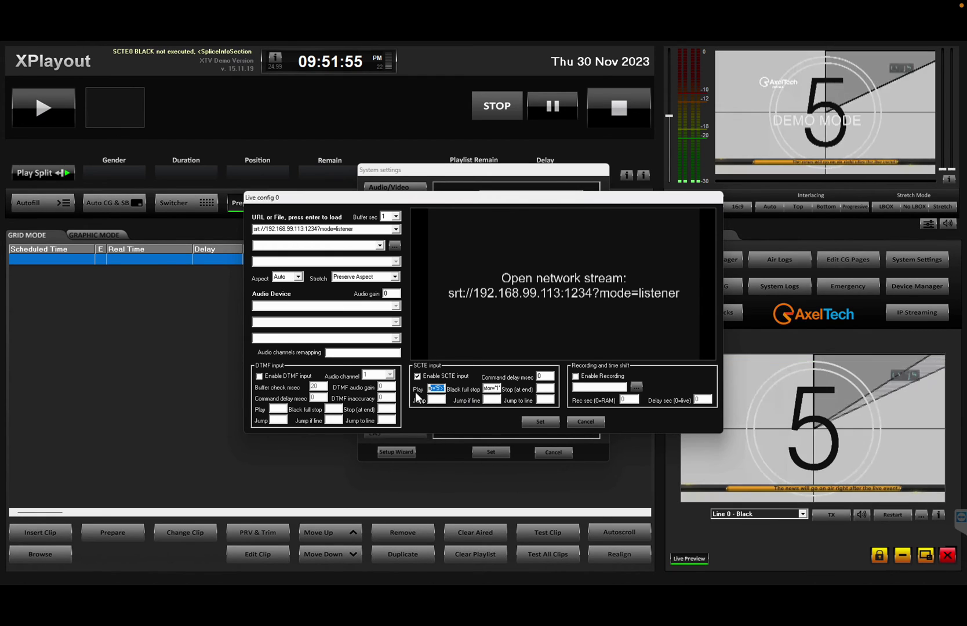
key(End)
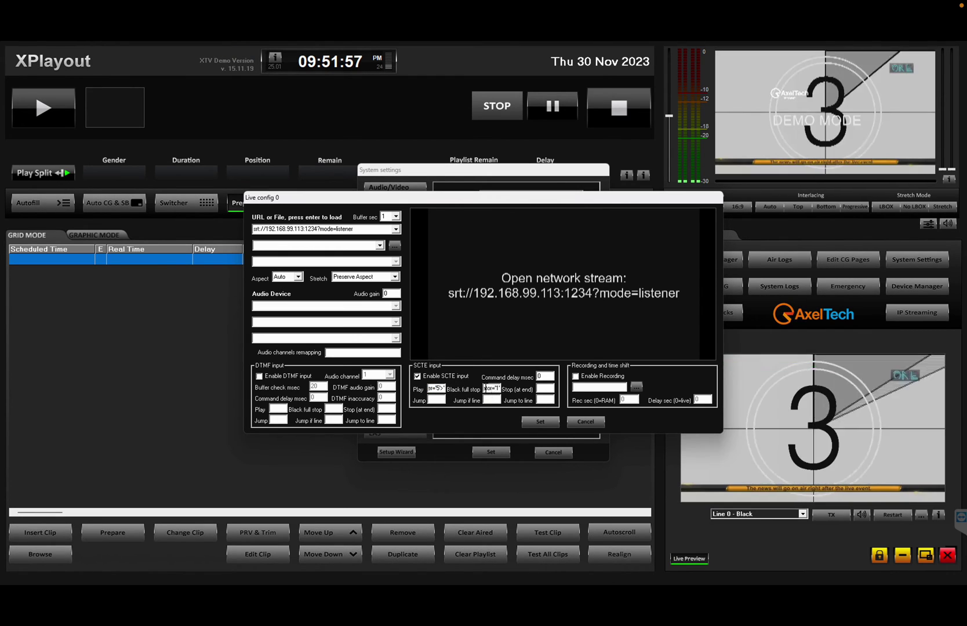
key(End)
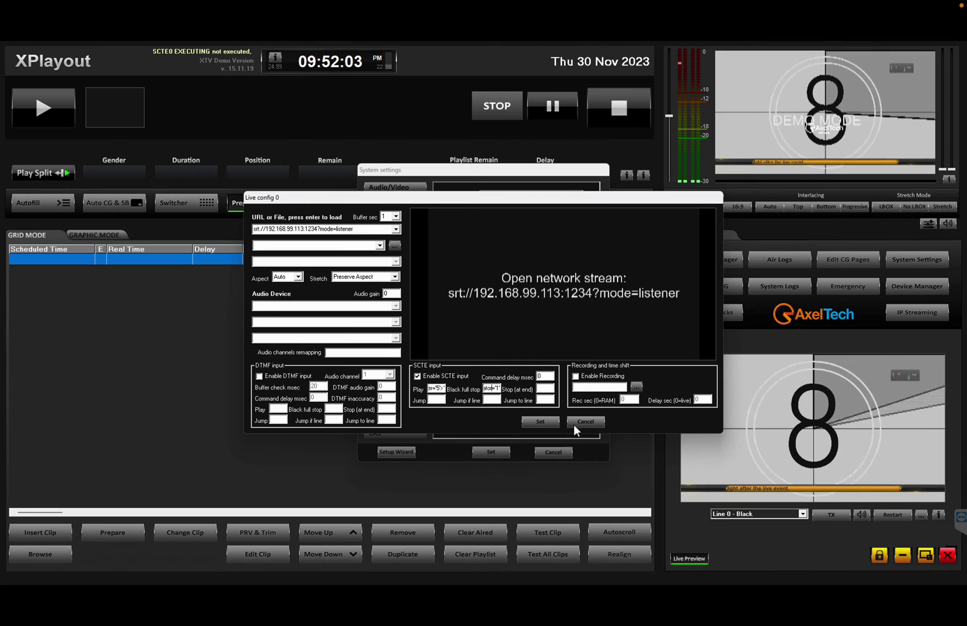
click(555, 453)
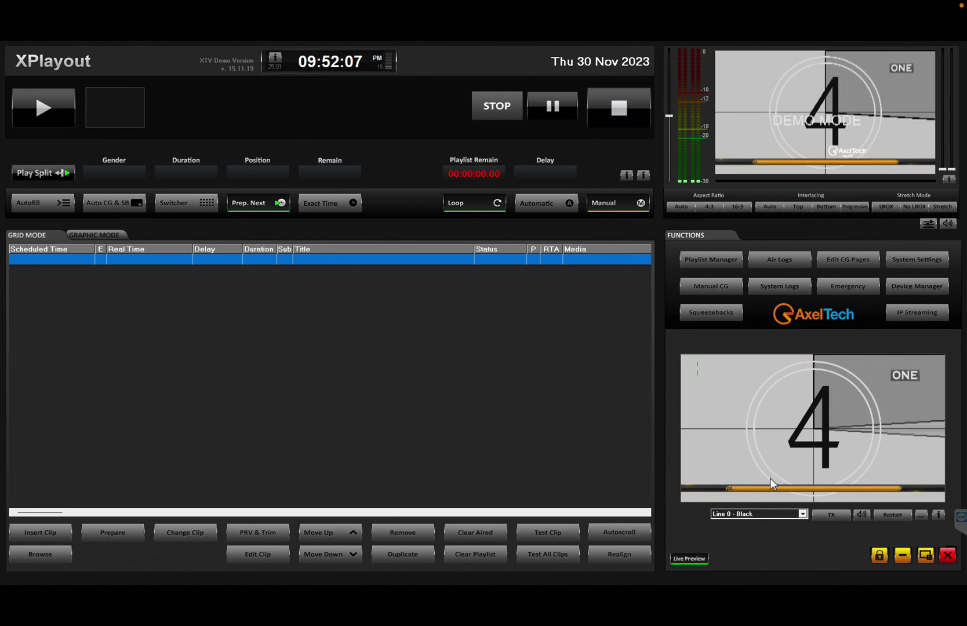
Check the Line 0 - Black preview source and toggle Live Preview off and back on.
click(754, 509)
click(752, 511)
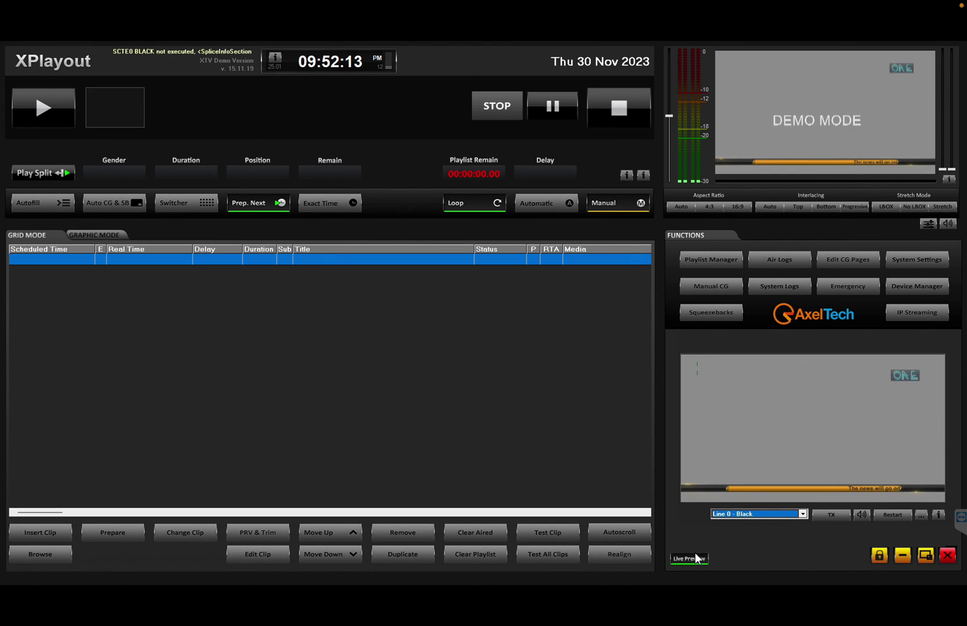
click(695, 555)
click(693, 555)
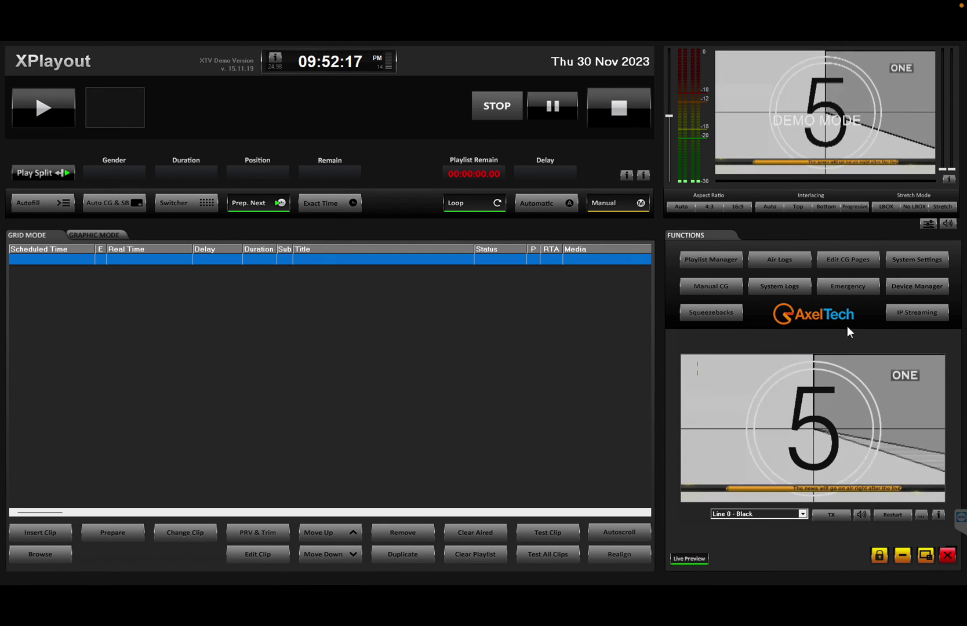
Switch to the XtvLogs folder in File Explorer, open LastSCTEMessage.txt to read the last received SCTE message, and close it.
key(super)
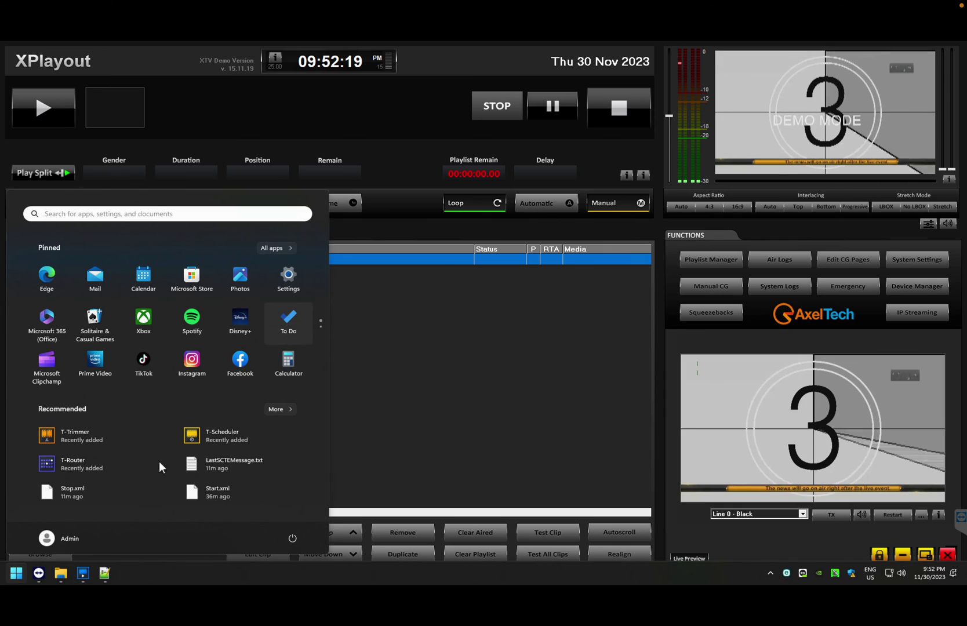
mouse_move(61, 573)
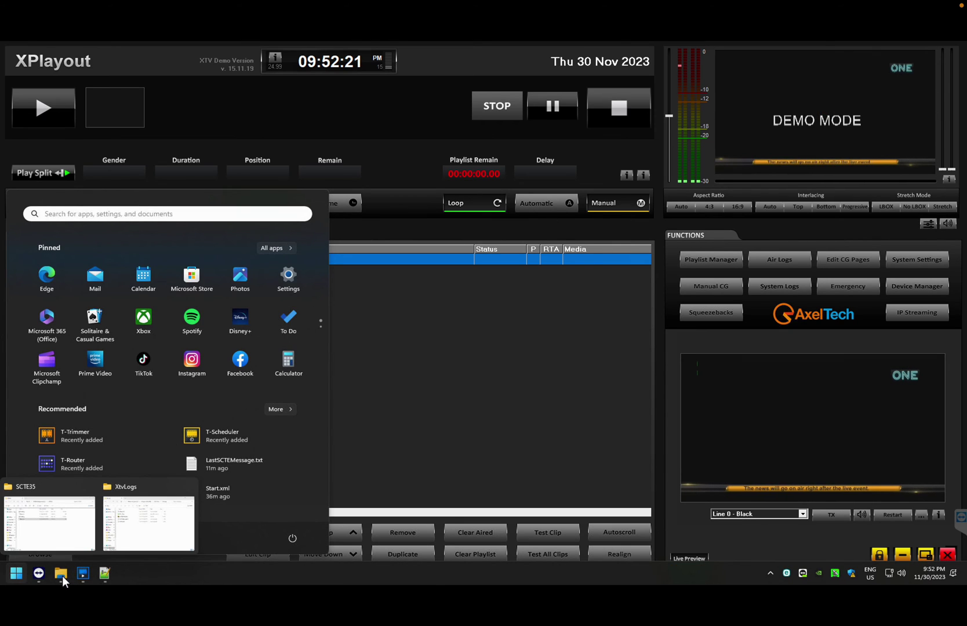
click(114, 543)
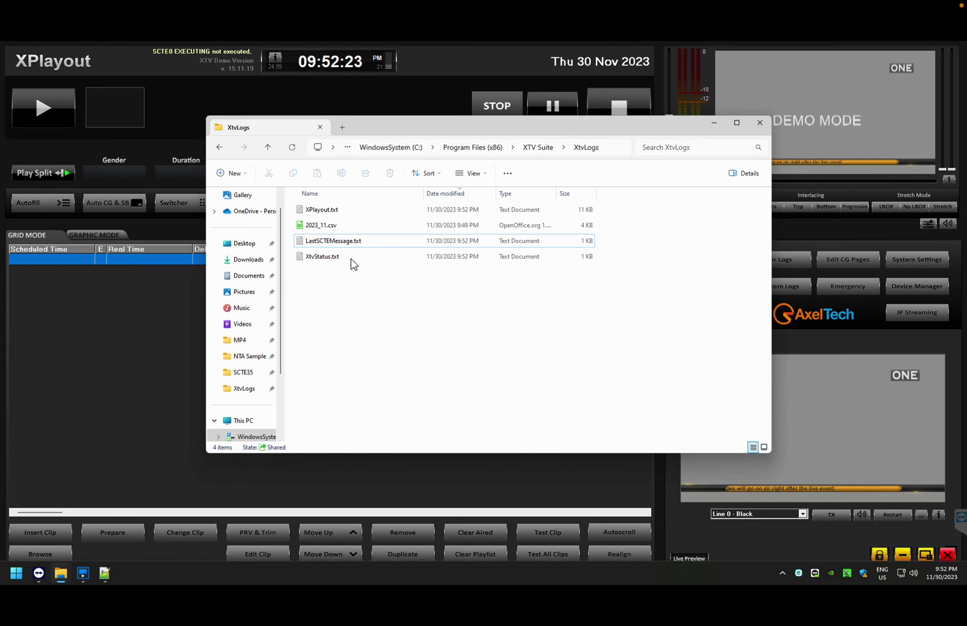
click(350, 243)
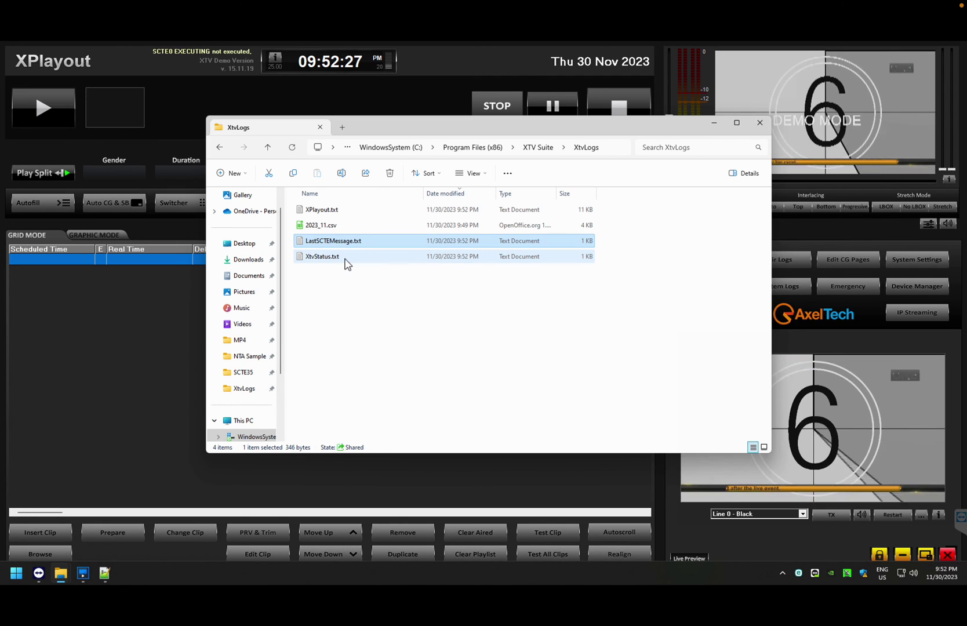
double_click(356, 245)
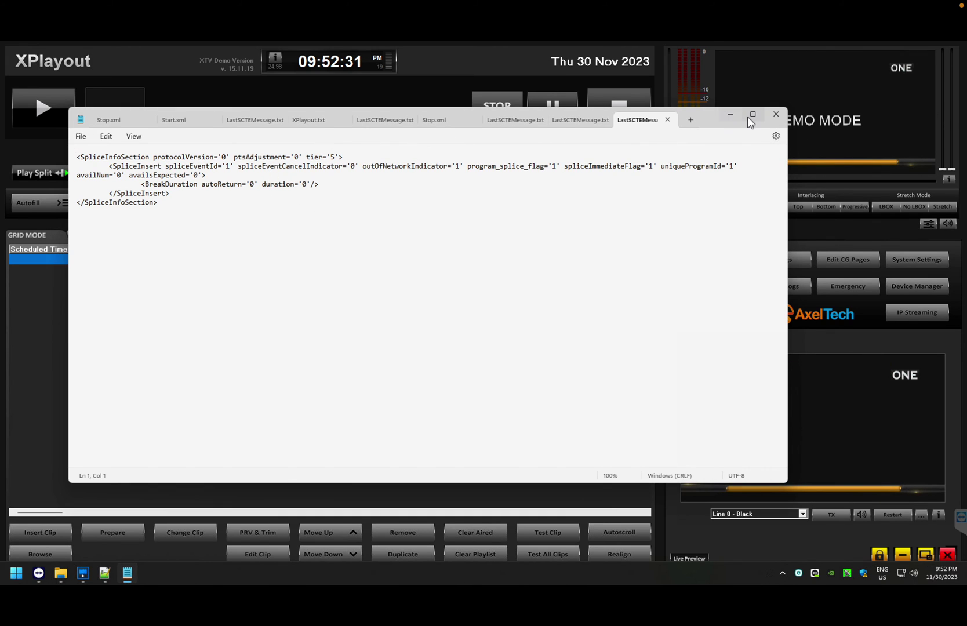
click(776, 114)
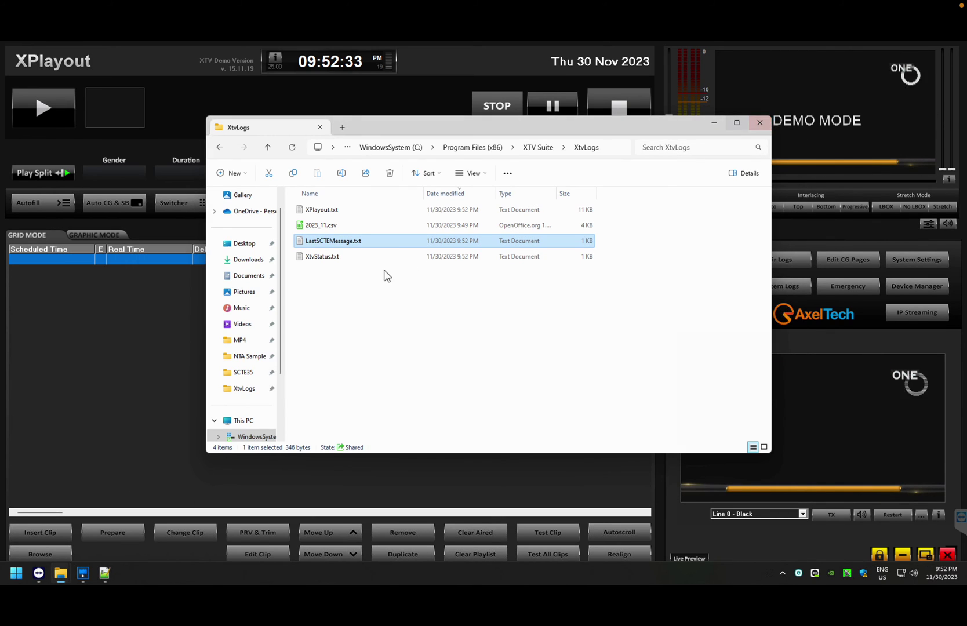
Reopen LastSCTEMessage.txt to check for a newer SCTE message, close it and return to XPlayout.
double_click(351, 242)
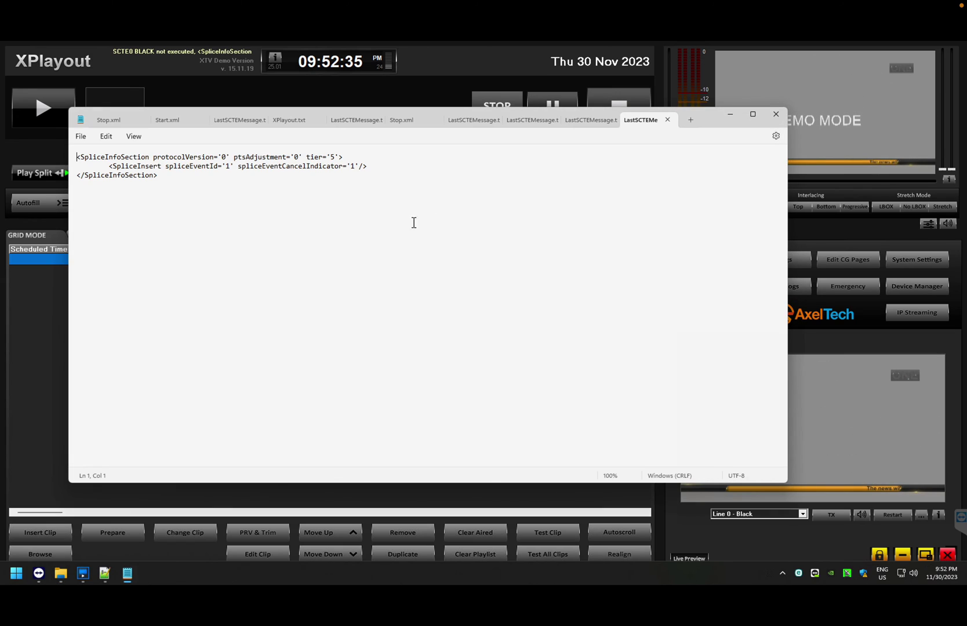
click(775, 114)
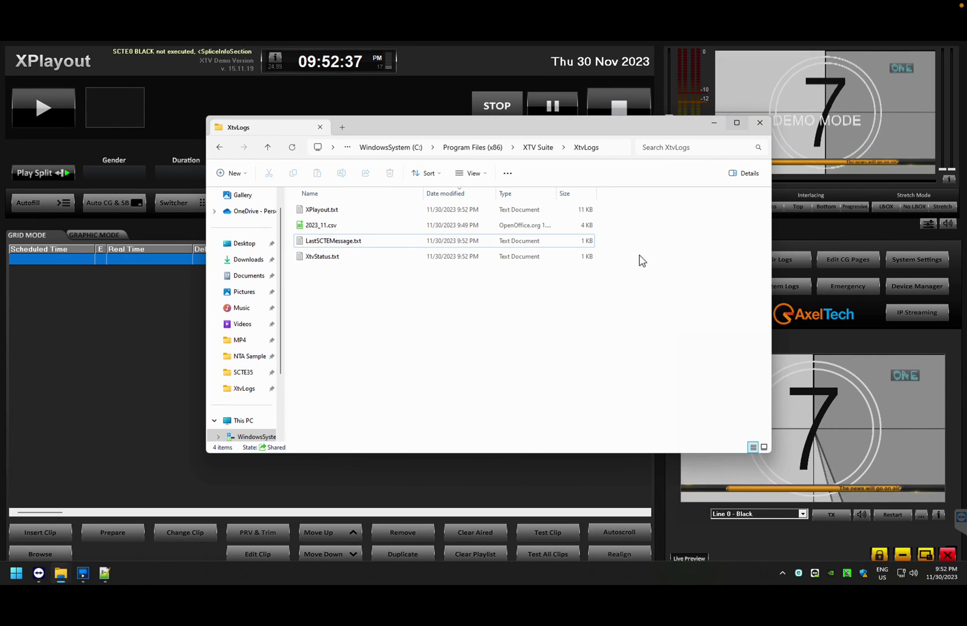
click(202, 434)
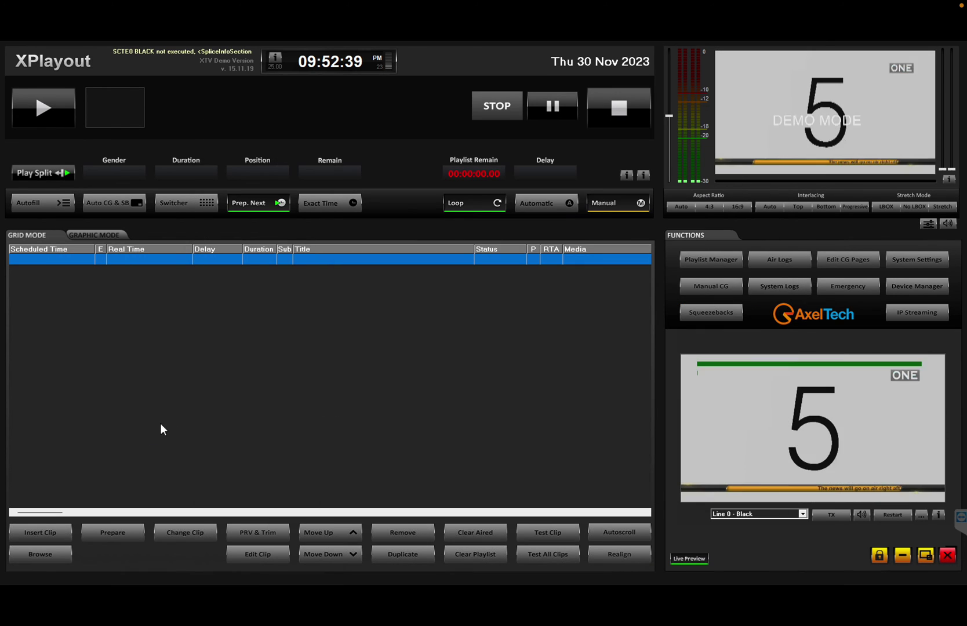
Add the clips from Batman Vs Superman.mov through Harry Potter2.mov in the HD1080_MOV folder to the playlist.
click(38, 557)
click(165, 138)
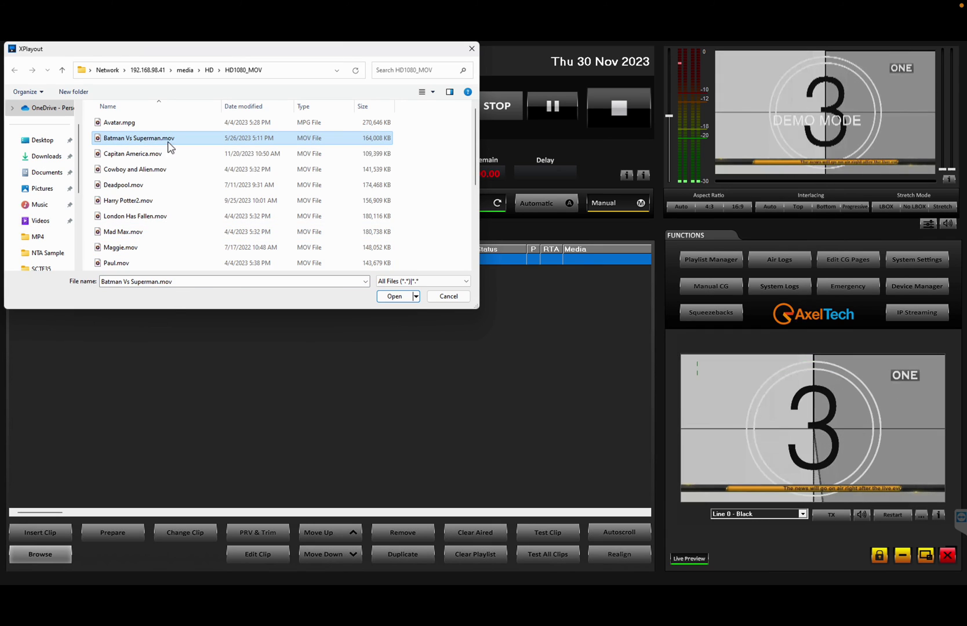
shift+click(167, 200)
click(394, 297)
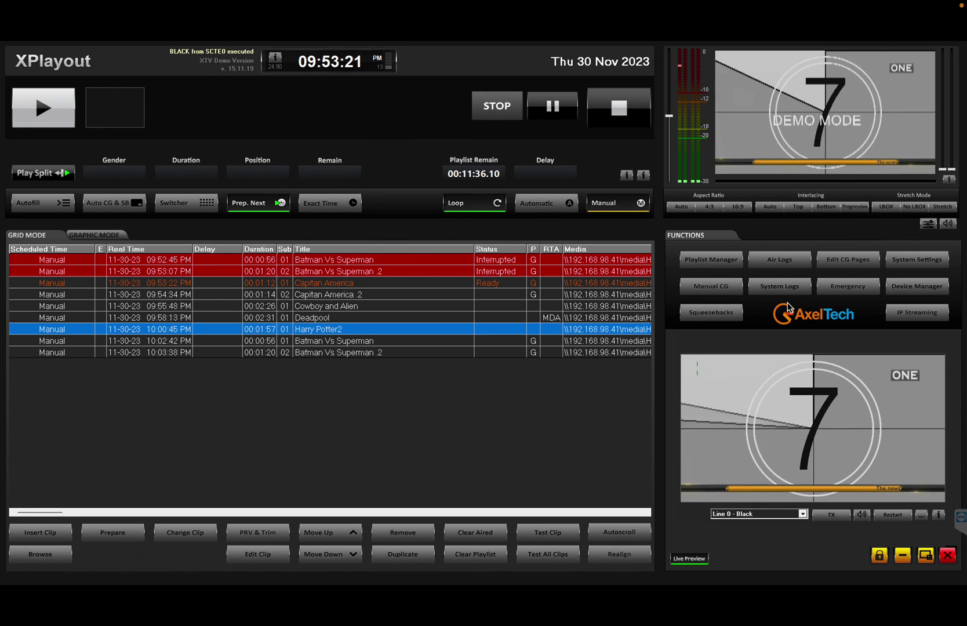
Review the SCTE0 entries in the system logs, close the logs and select the Cowboy and Alien clip in the playlist.
click(788, 284)
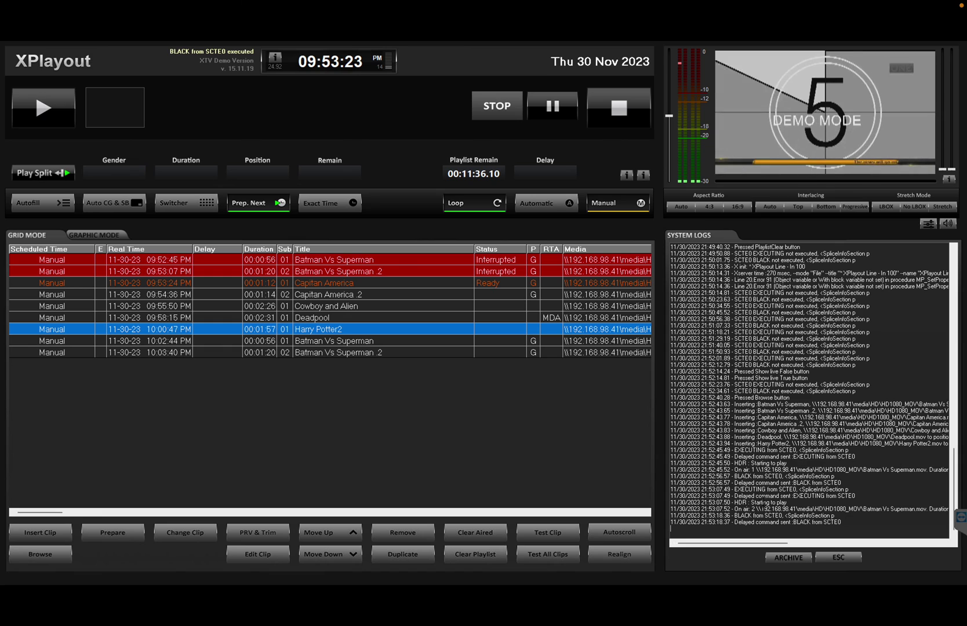
click(834, 555)
click(431, 306)
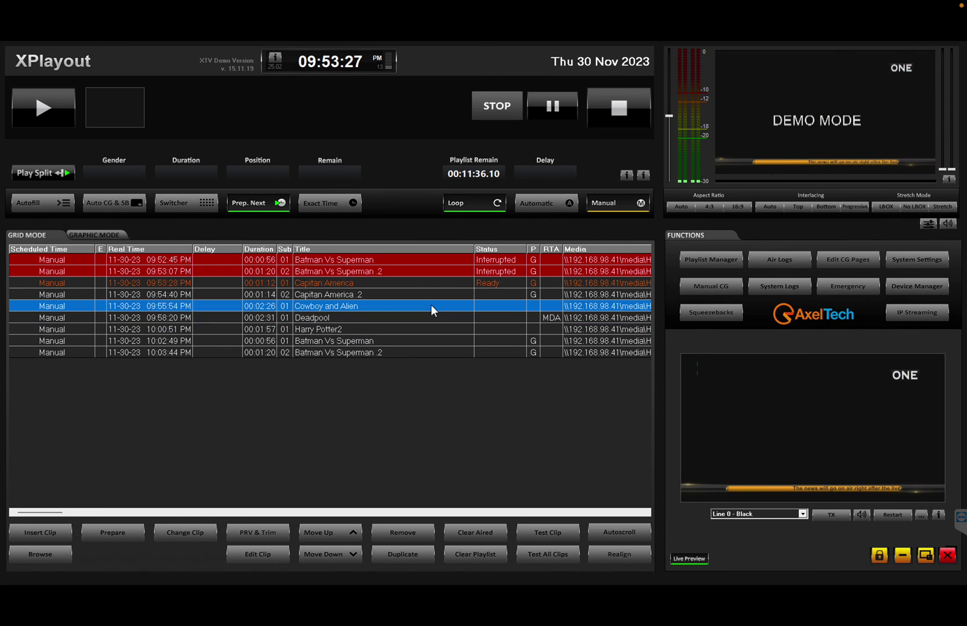